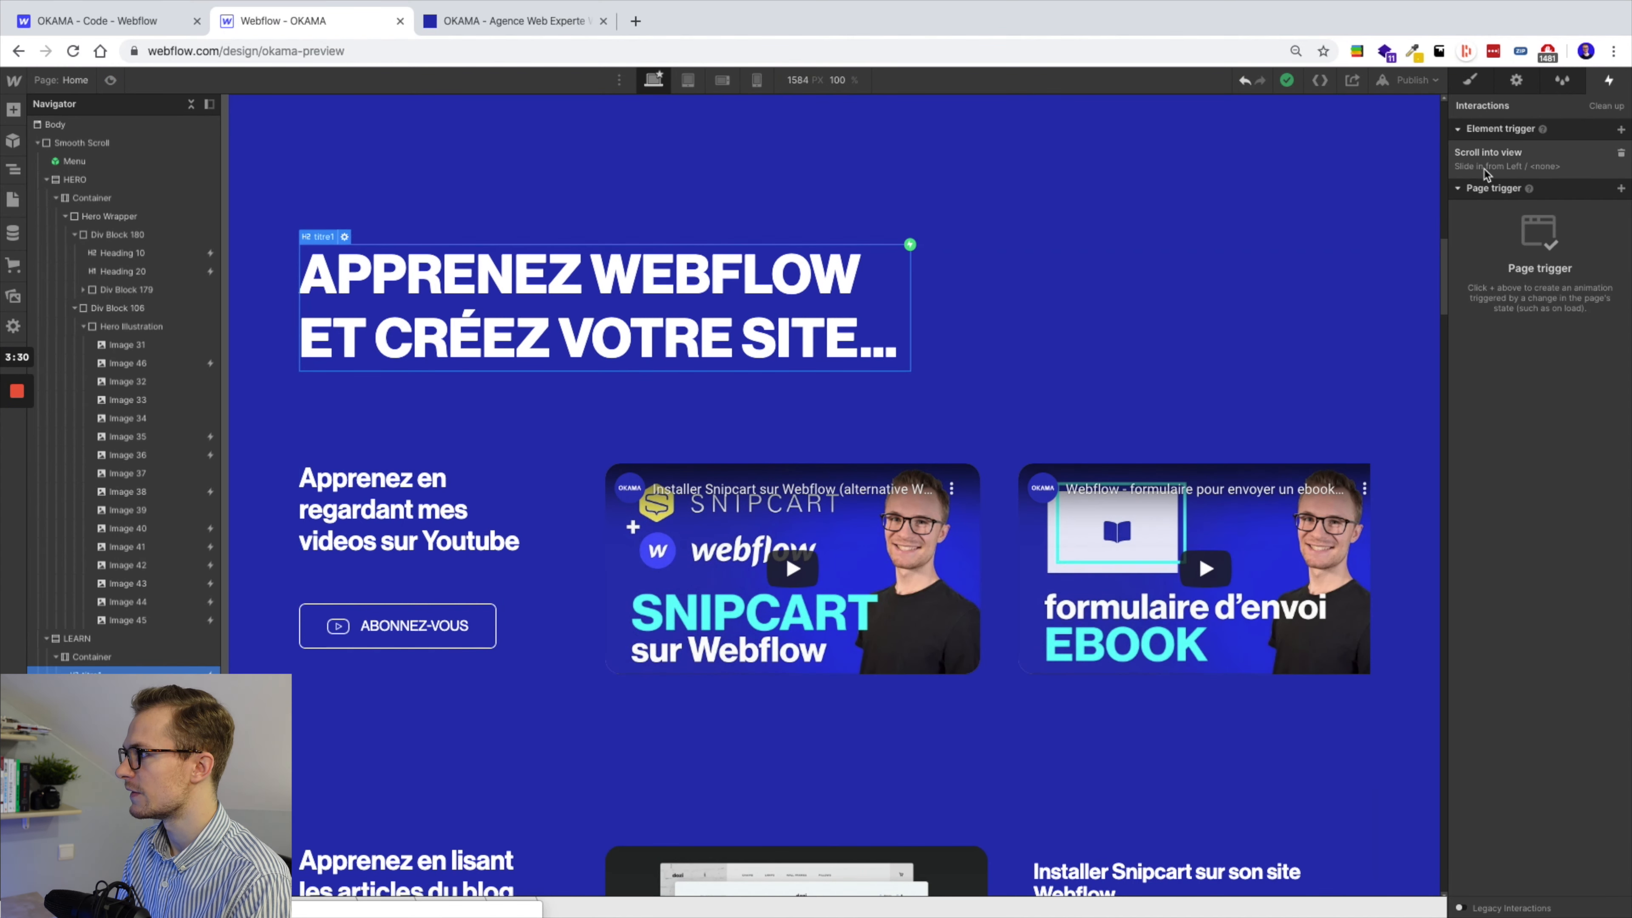
Step: Open the scroll-into-view slide interaction of the "Apprenez Webflow et créez votre site" heading for review
left_click(1482, 164)
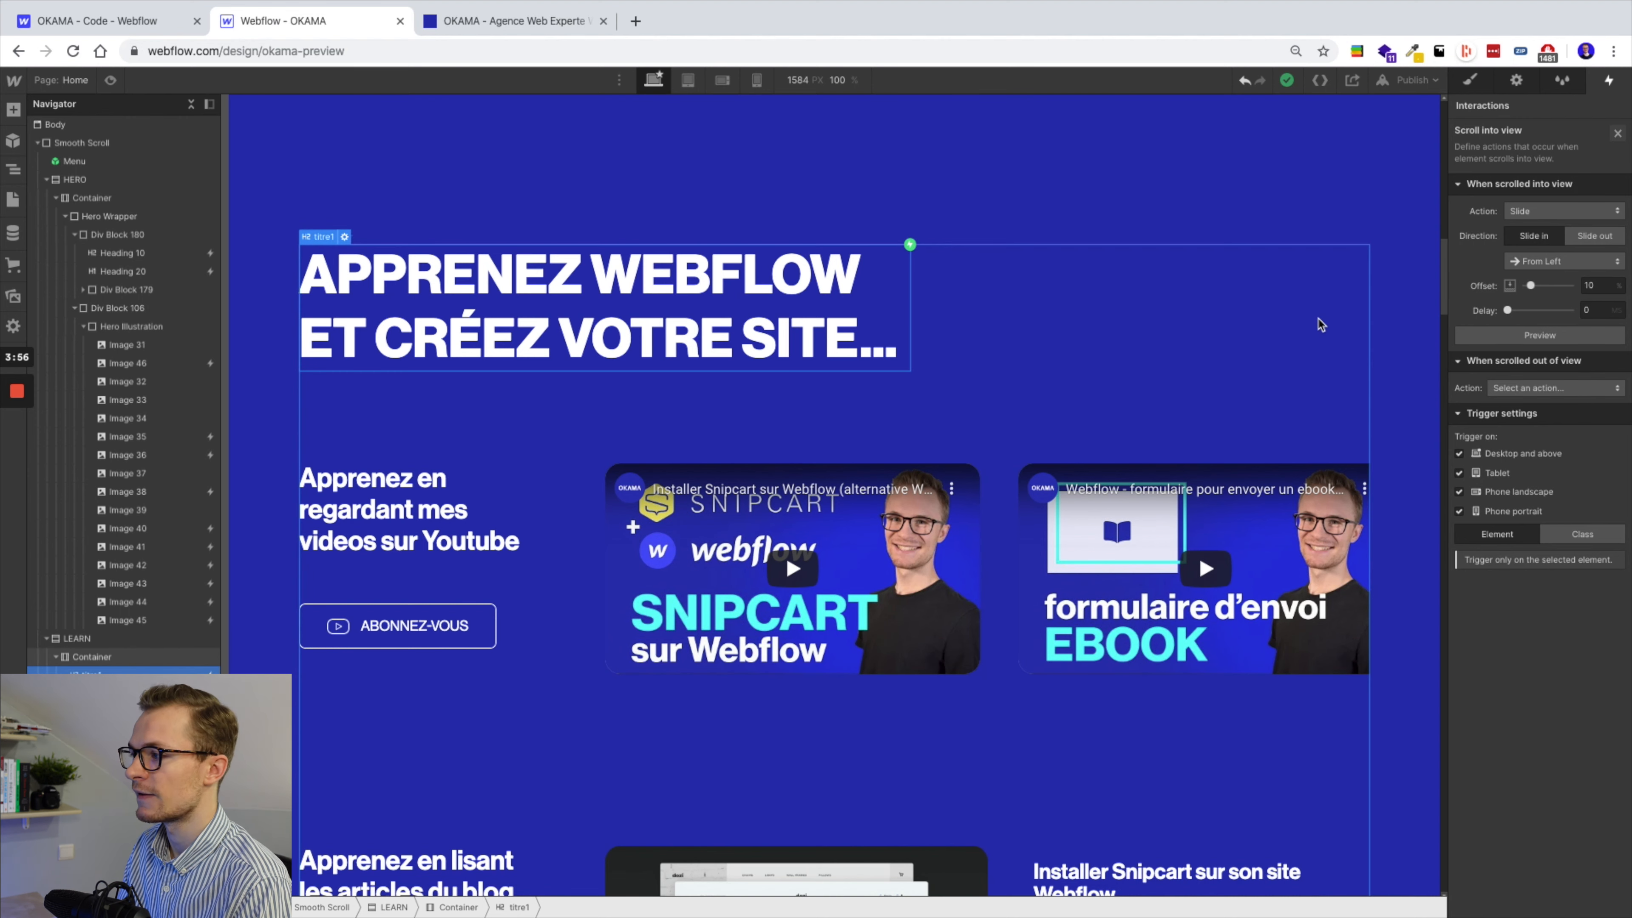
scroll(394, 378, "down", 1)
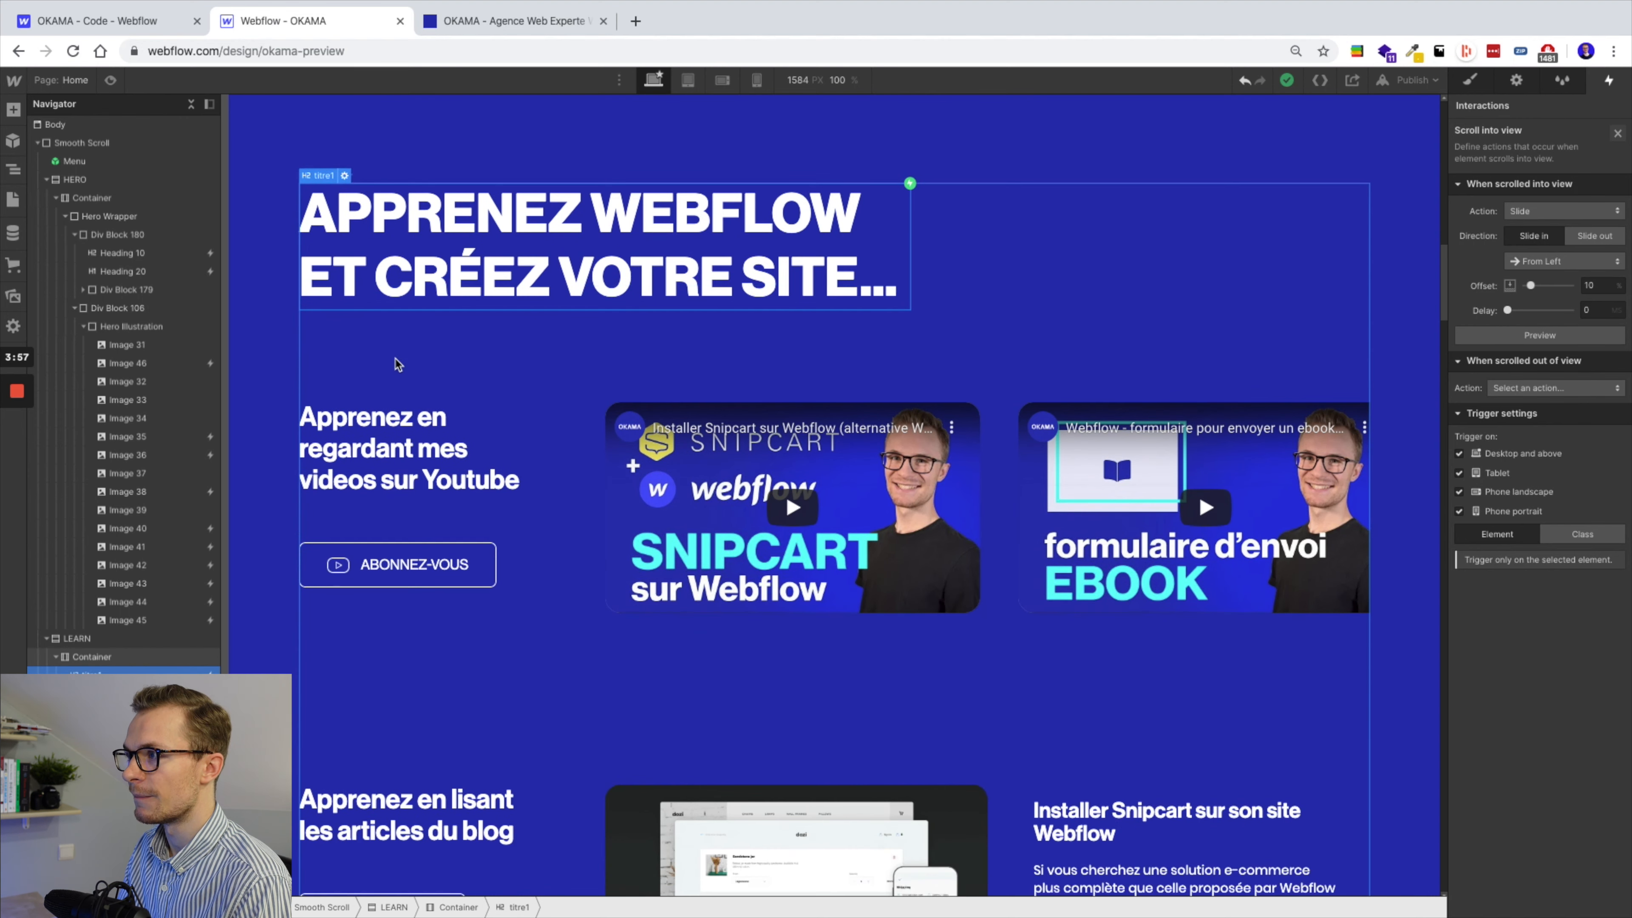
Step: On the published OKAMA site, test the sideways scrolling of the YouTube video row in both directions
left_click(490, 21)
scroll(728, 606, "down", 5)
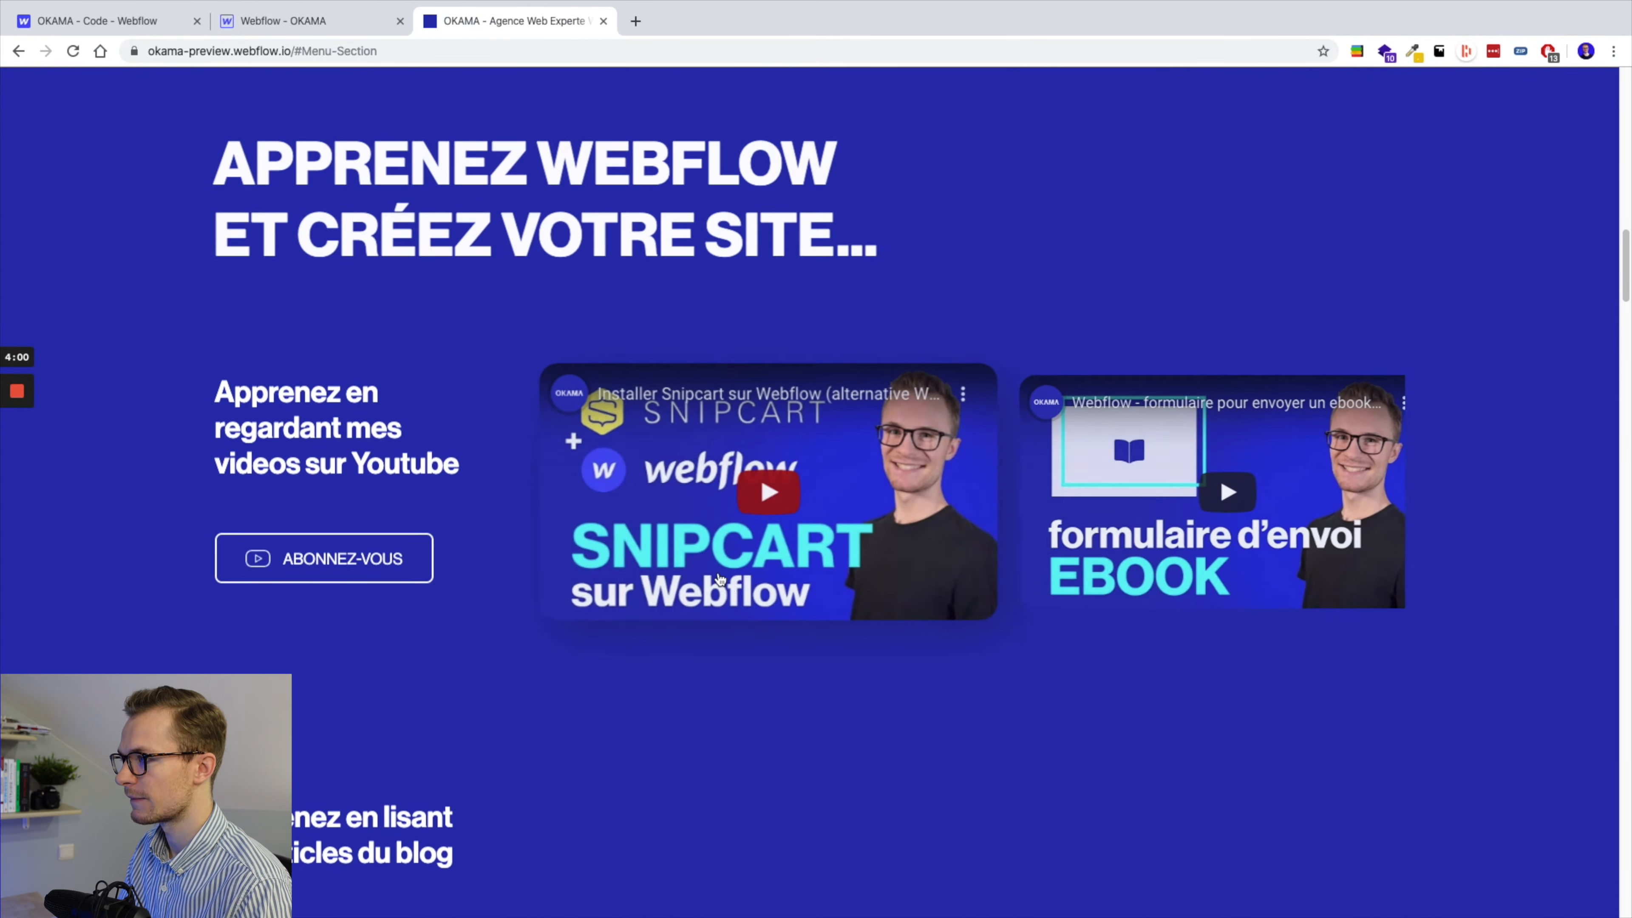
scroll(983, 503, "right", 10)
scroll(951, 495, "left", 10)
scroll(910, 491, "right", 10)
scroll(911, 491, "left", 10)
scroll(911, 491, "right", 10)
scroll(911, 491, "left", 10)
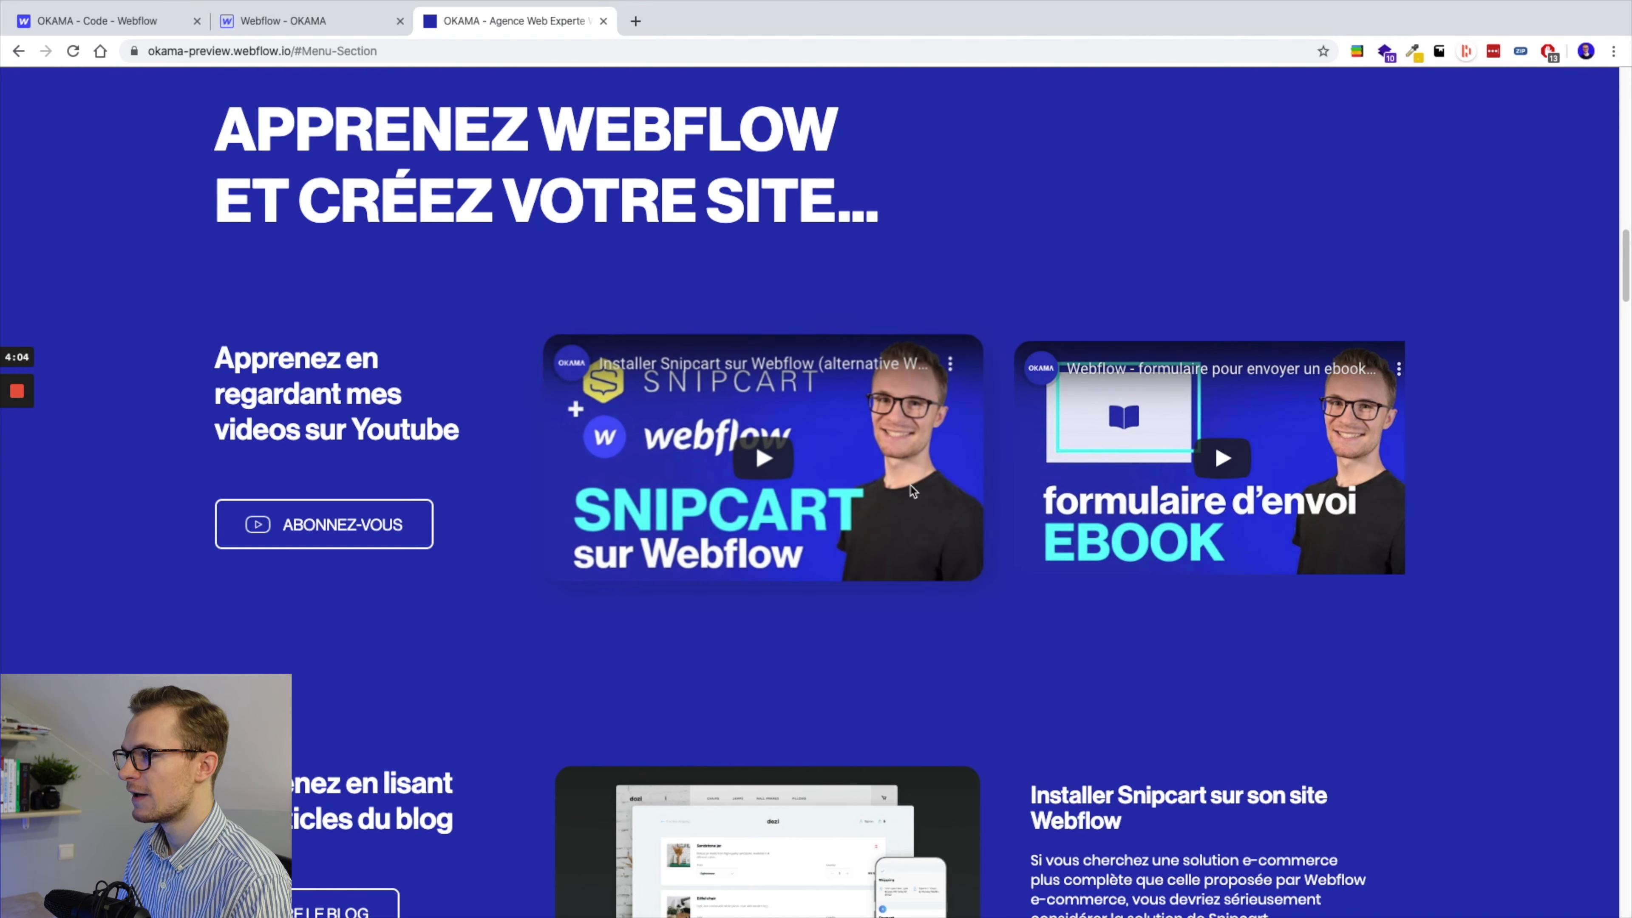
Step: Back in the Webflow Designer, select the youtube-videos-list block and expand its children in the collapsed element tree
left_click(270, 20)
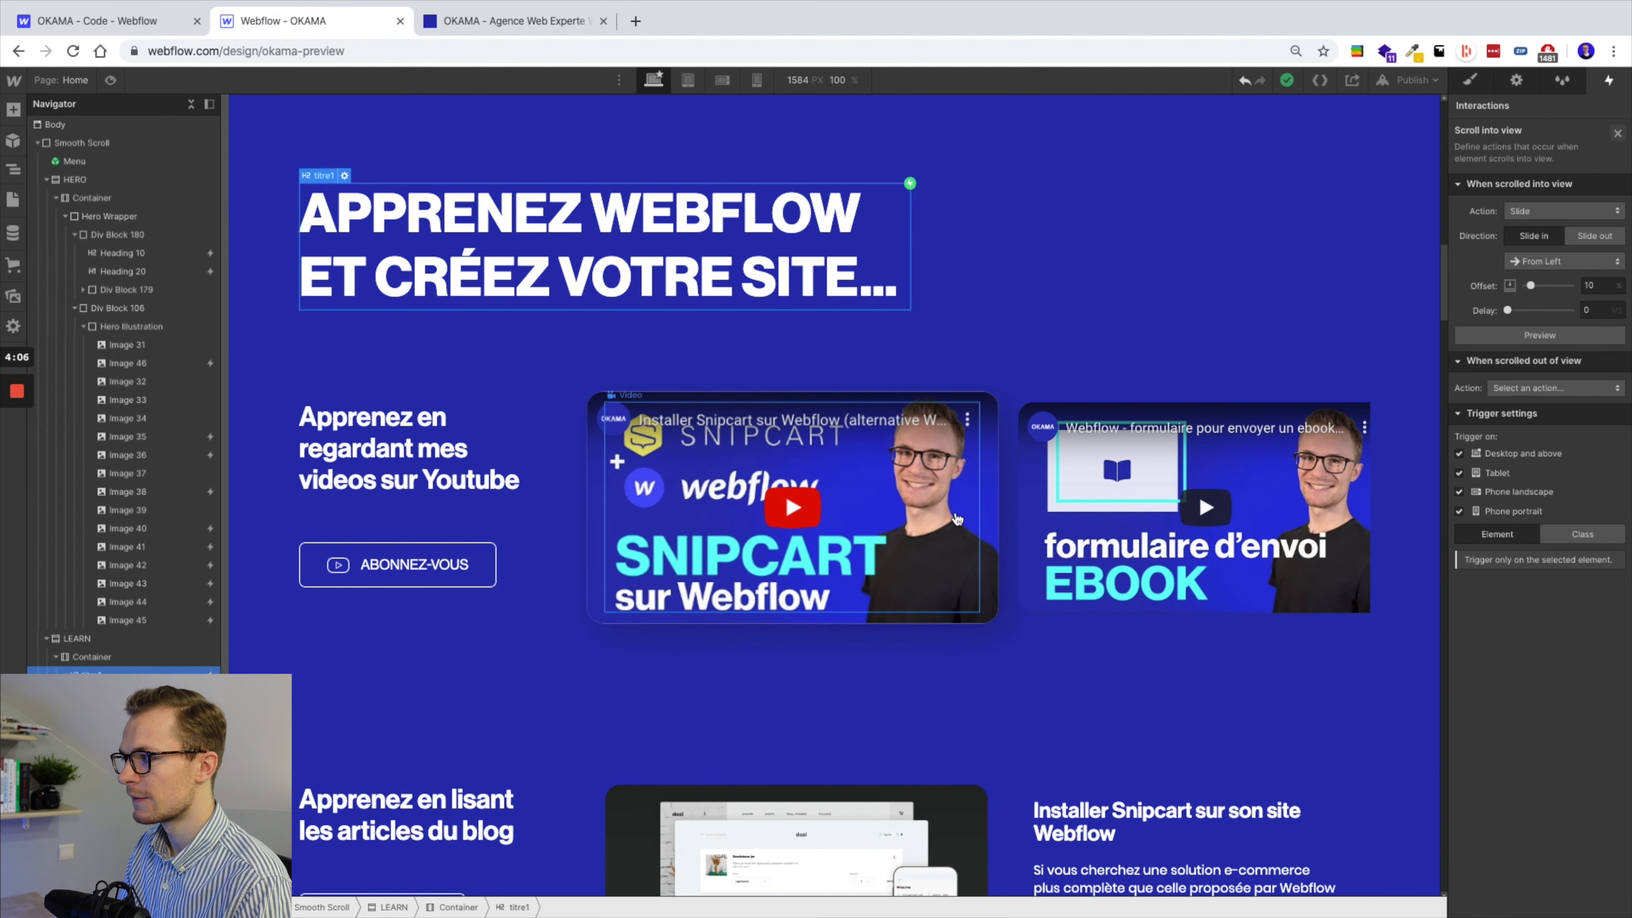
left_click(1010, 516)
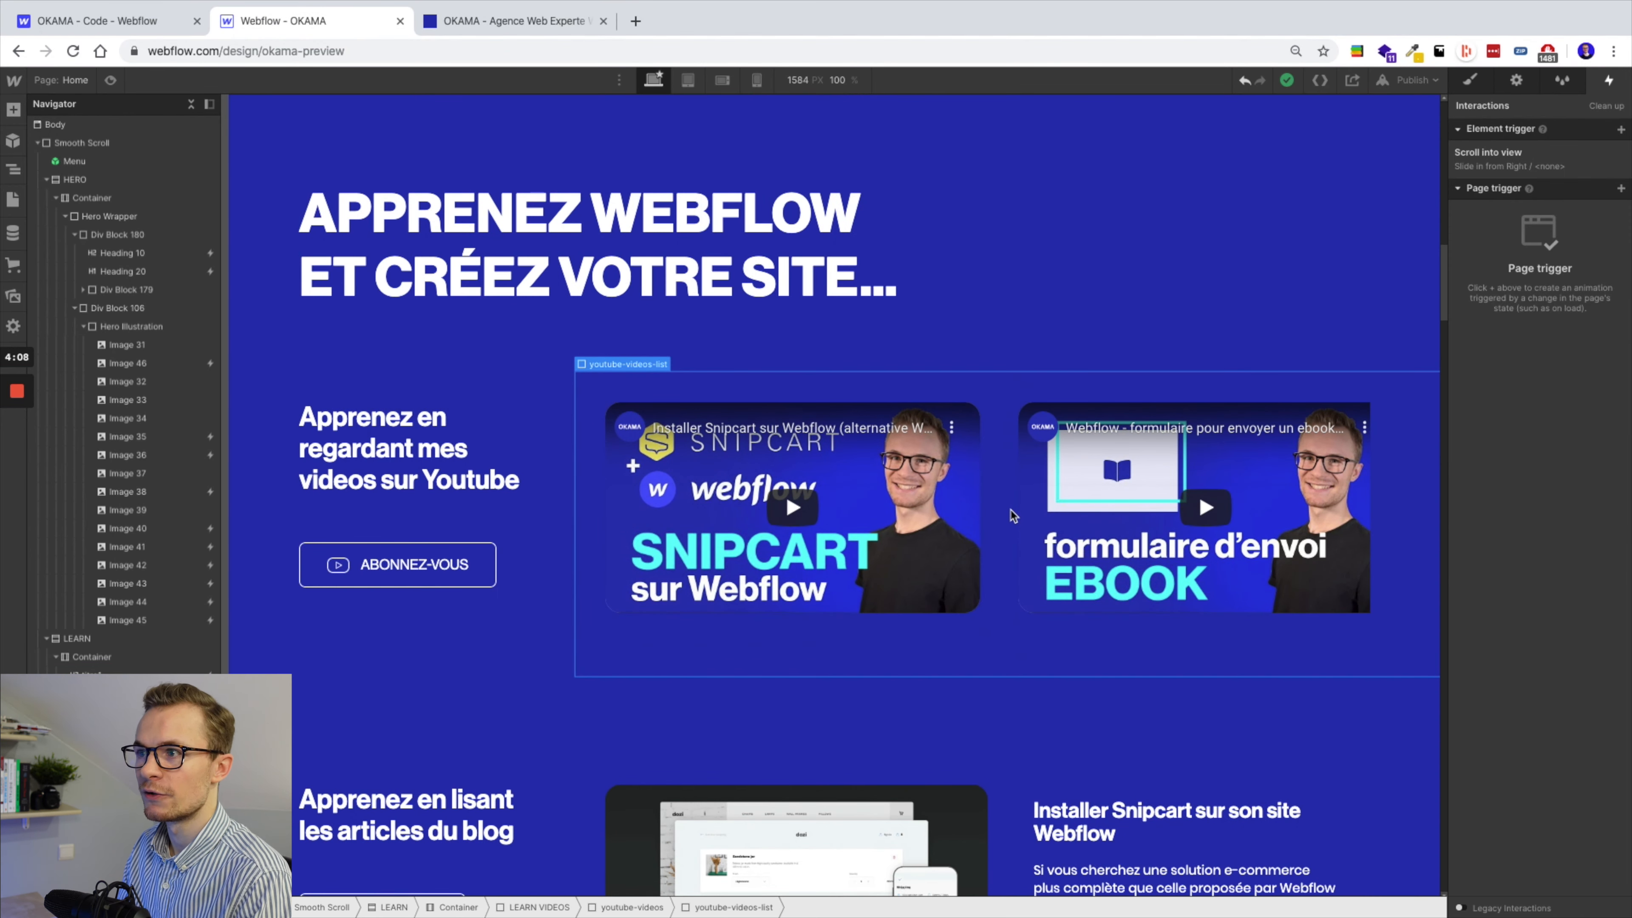
left_click(190, 103)
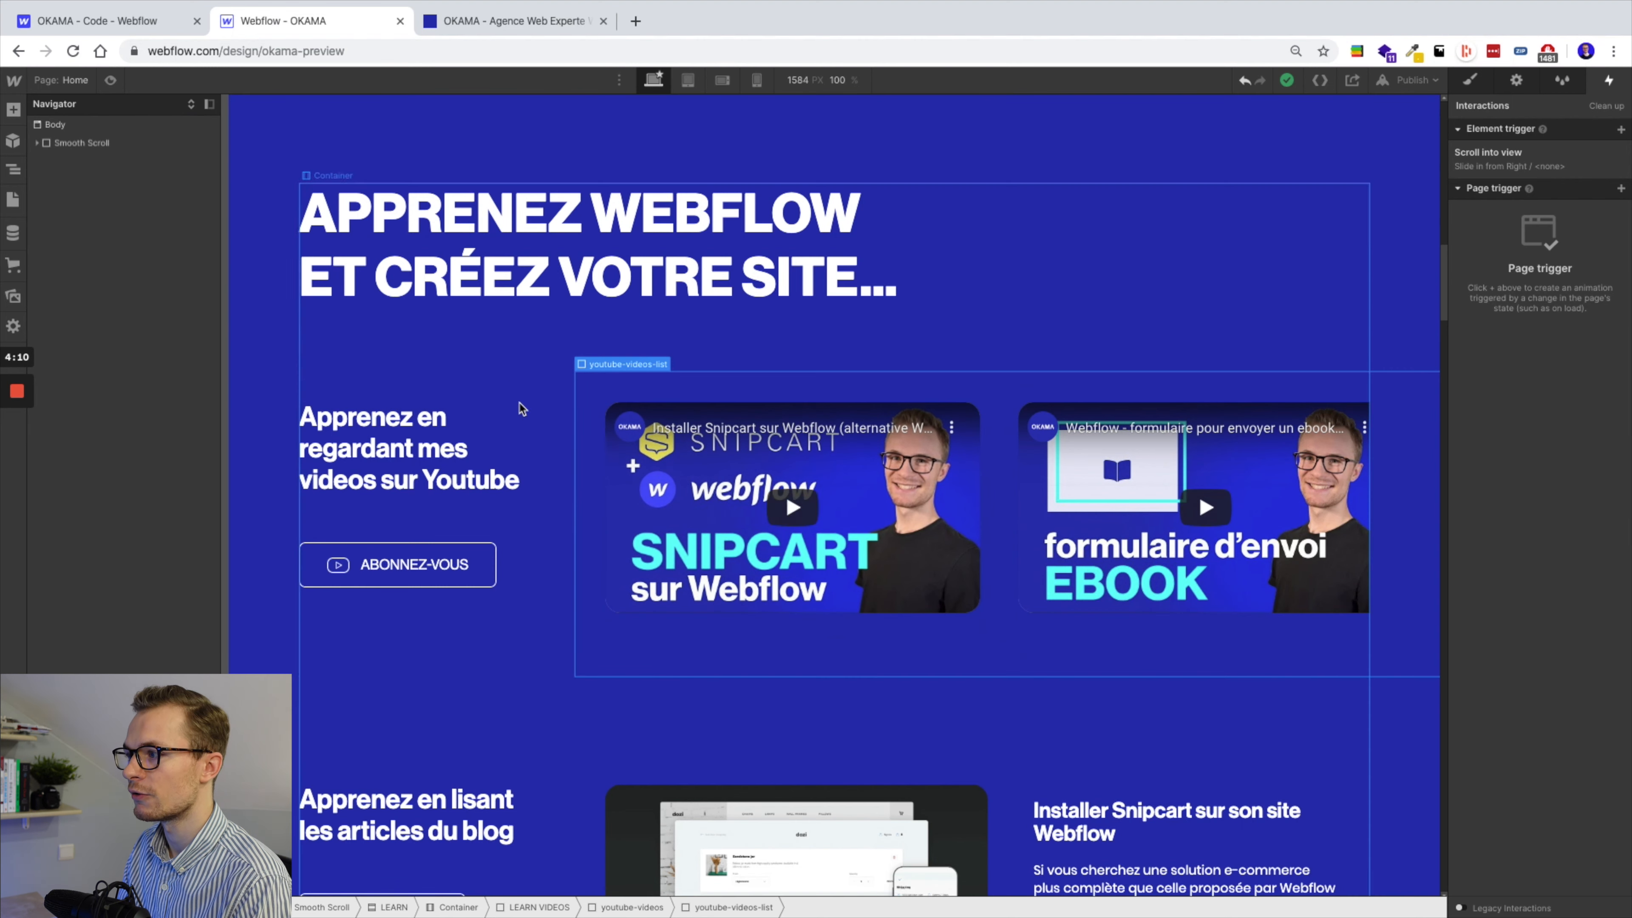
left_click(596, 383)
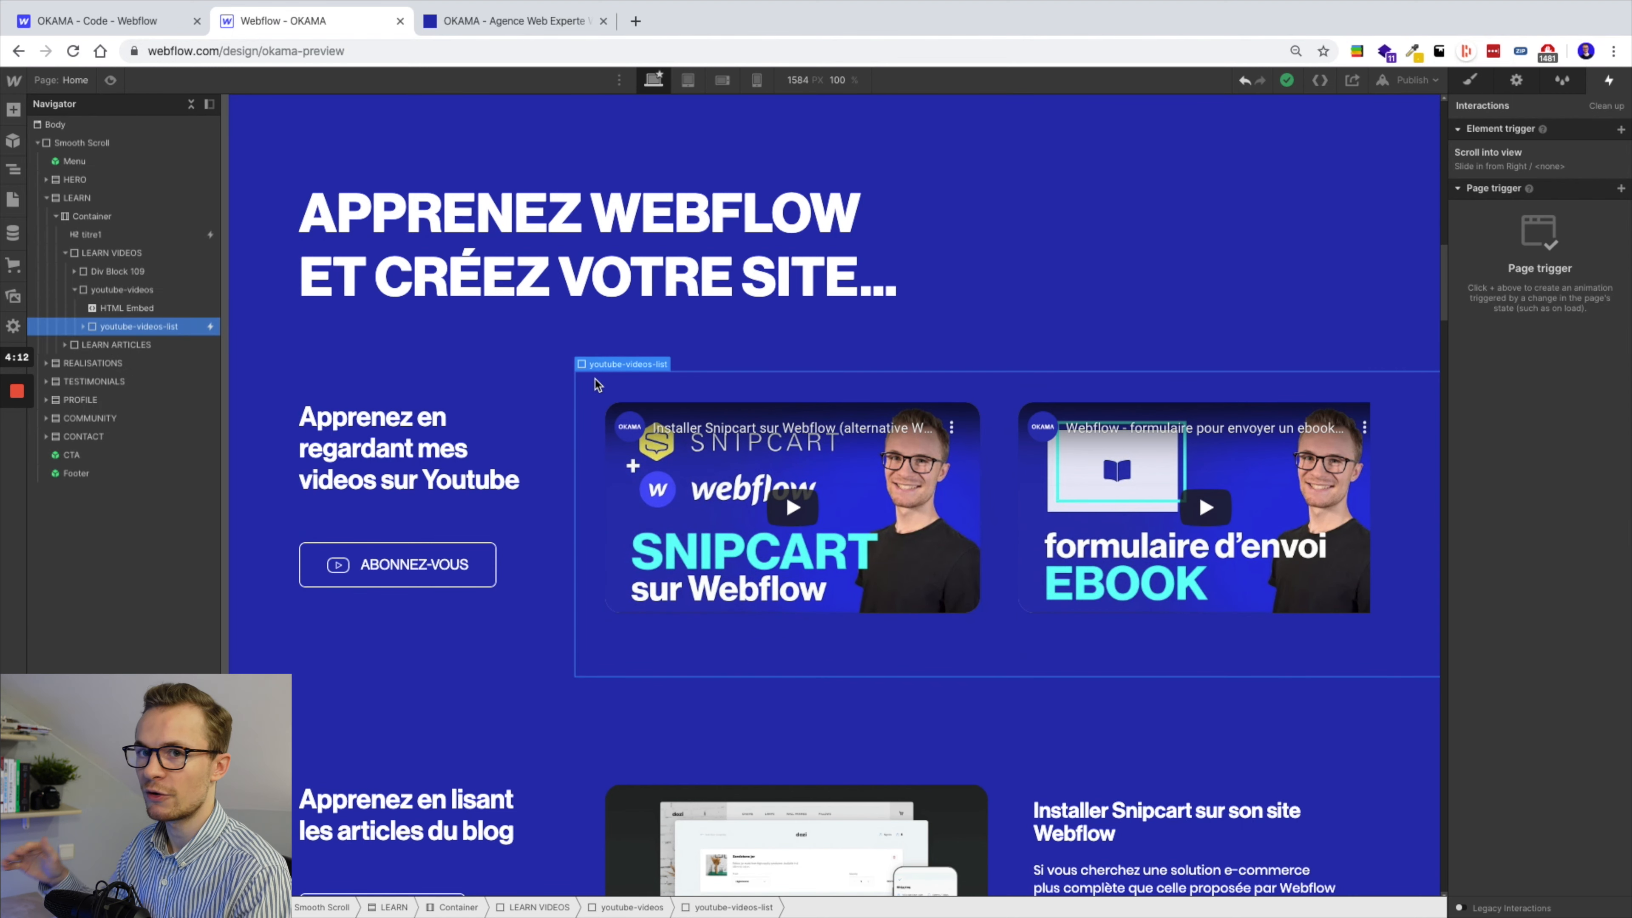
left_click(83, 327)
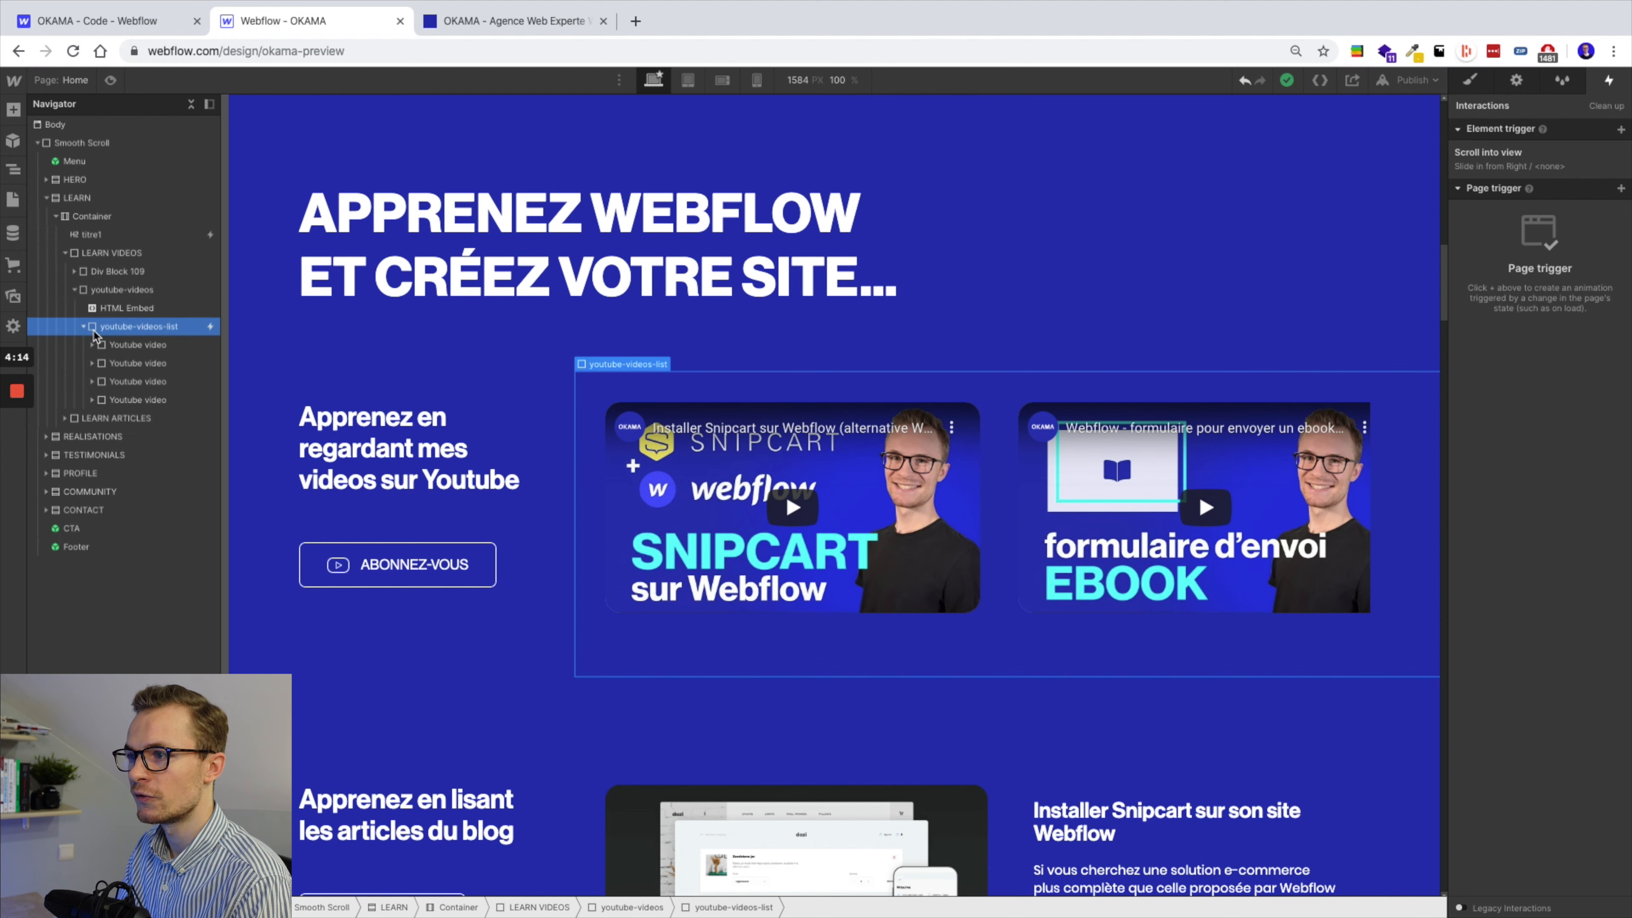
Step: Examine the style settings of youtube-videos-list, its youtube-videos parent and the first Youtube video item, including size and overflow
left_click(1465, 85)
scroll(1565, 636, "down", 3)
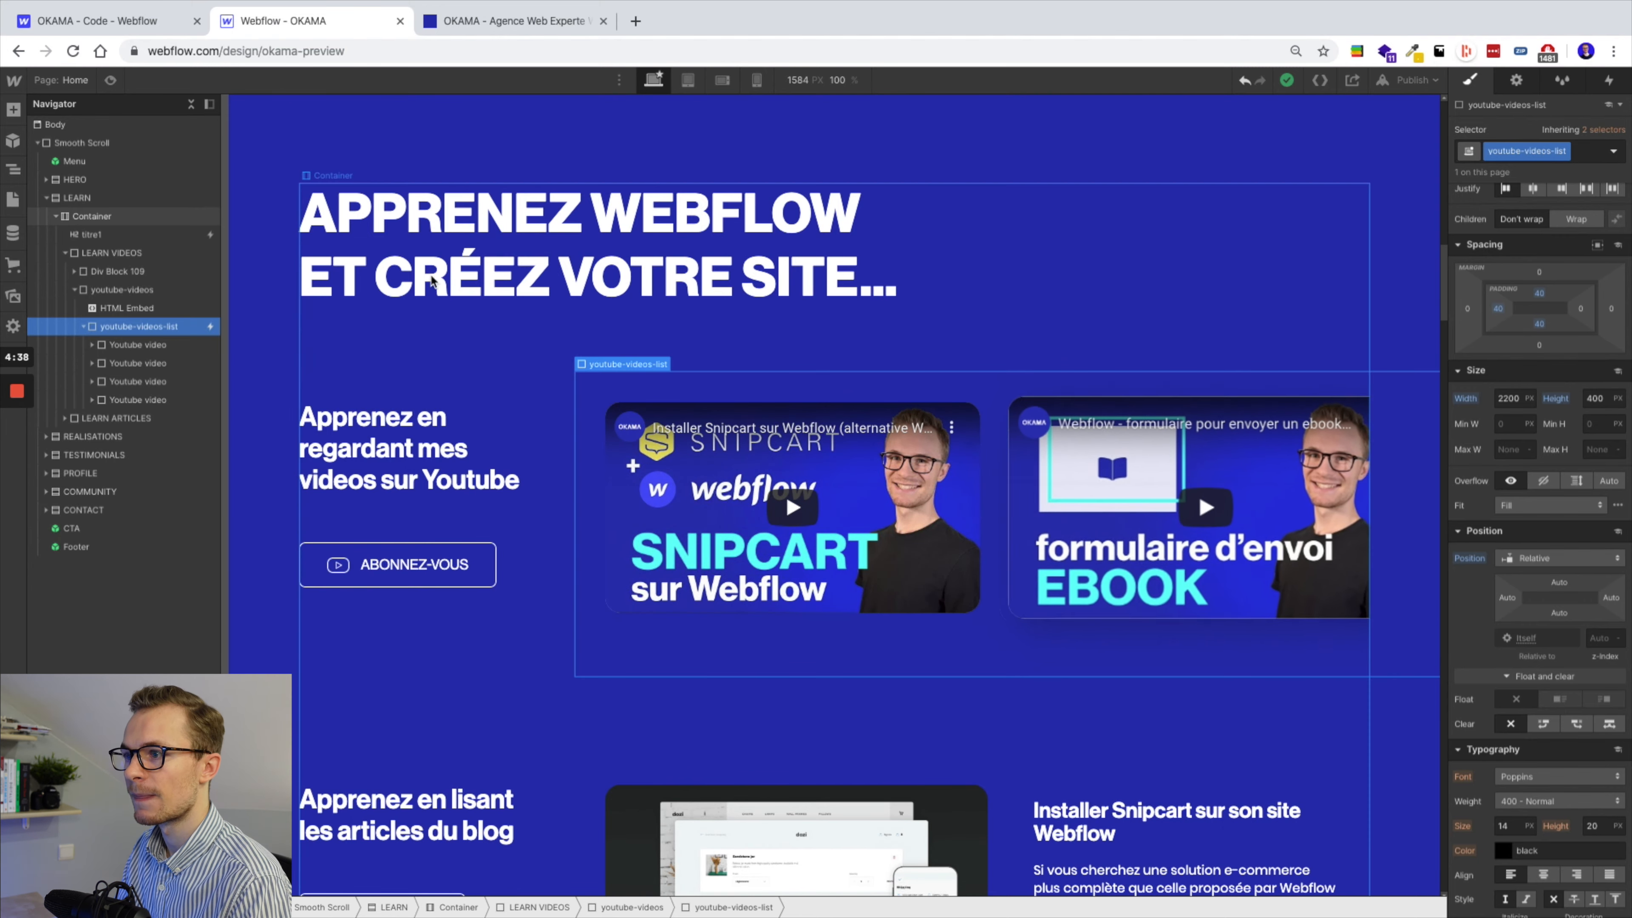
left_click(131, 292)
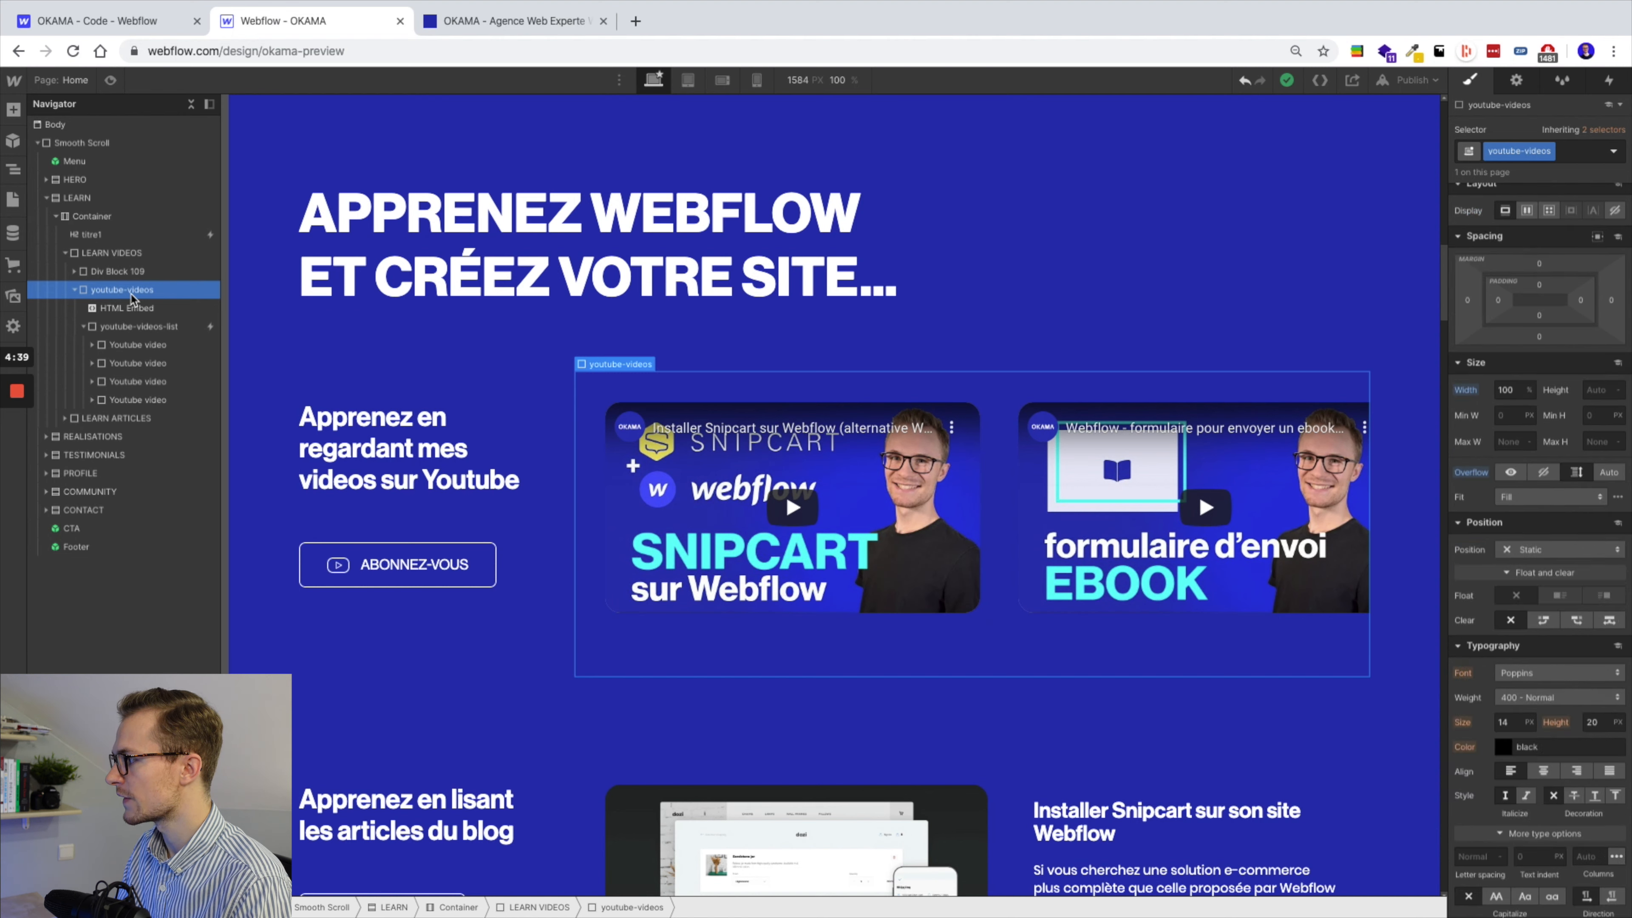
left_click(135, 327)
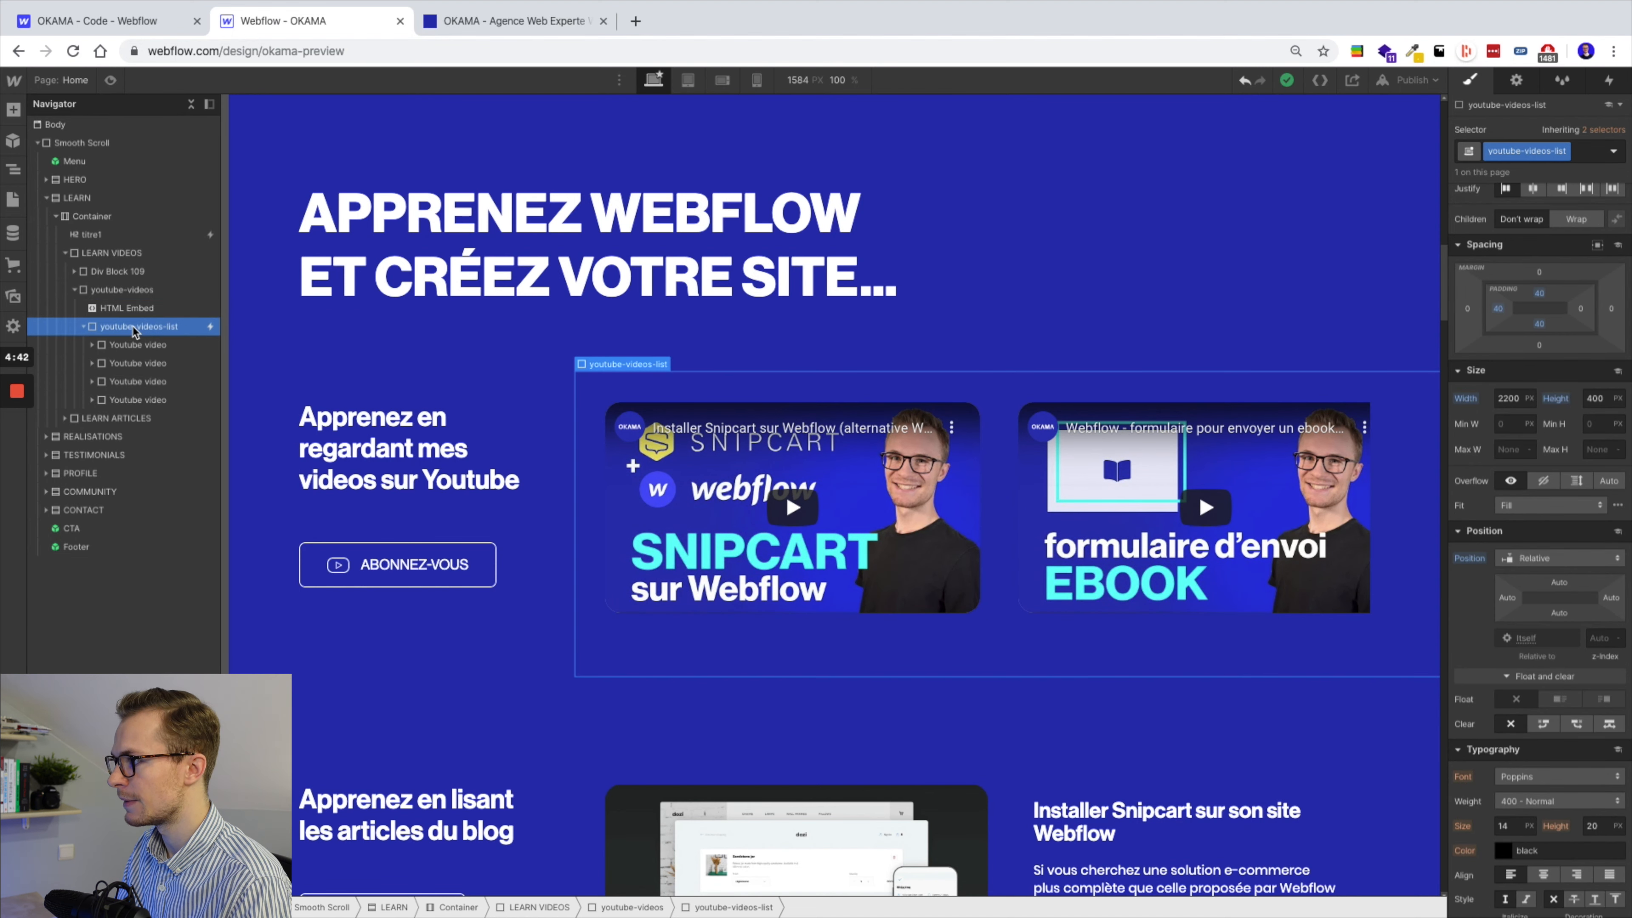
left_click(142, 351)
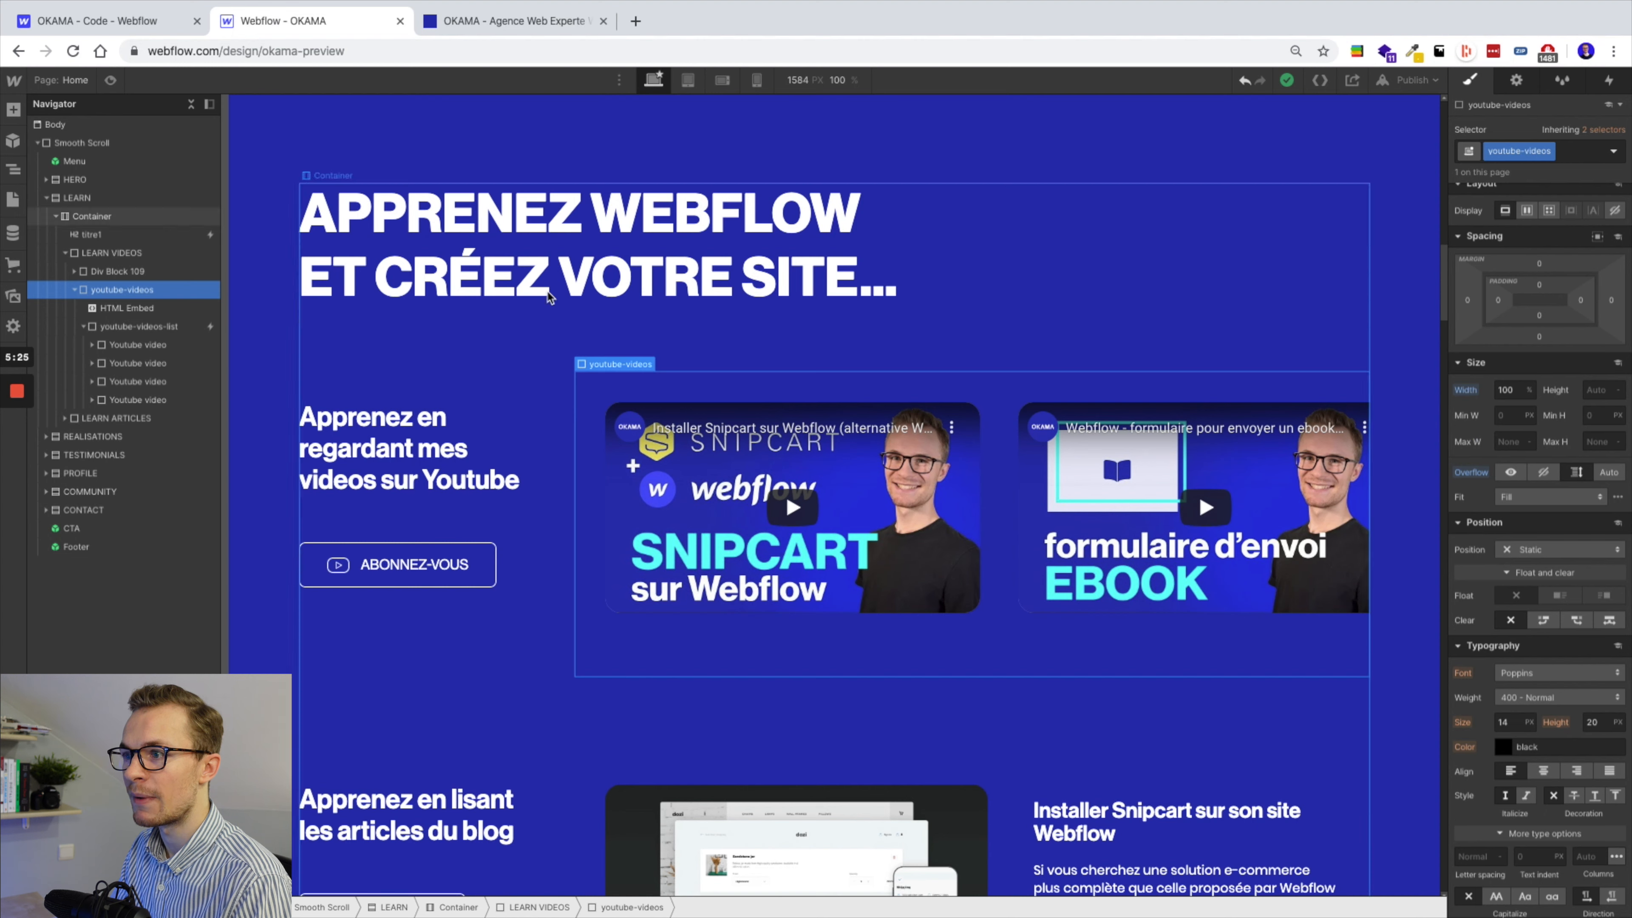
Step: Examine the webkit-scrollbar CSS rule in the HTML Embed inside youtube-videos, then save and close the code editor
left_click(156, 309)
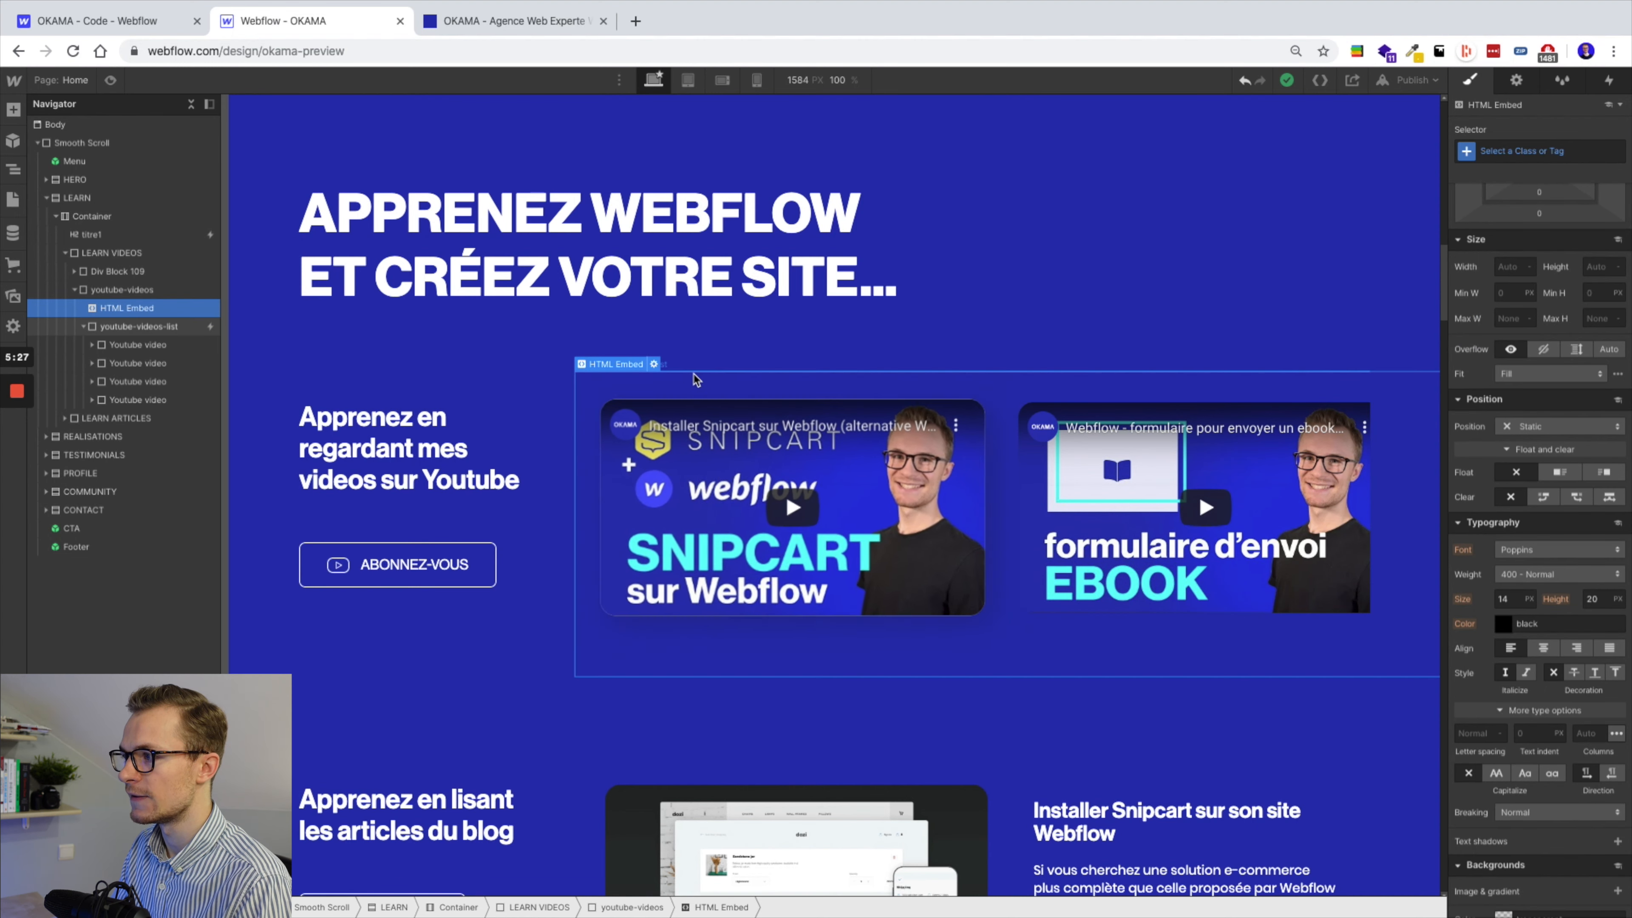
left_click(655, 364)
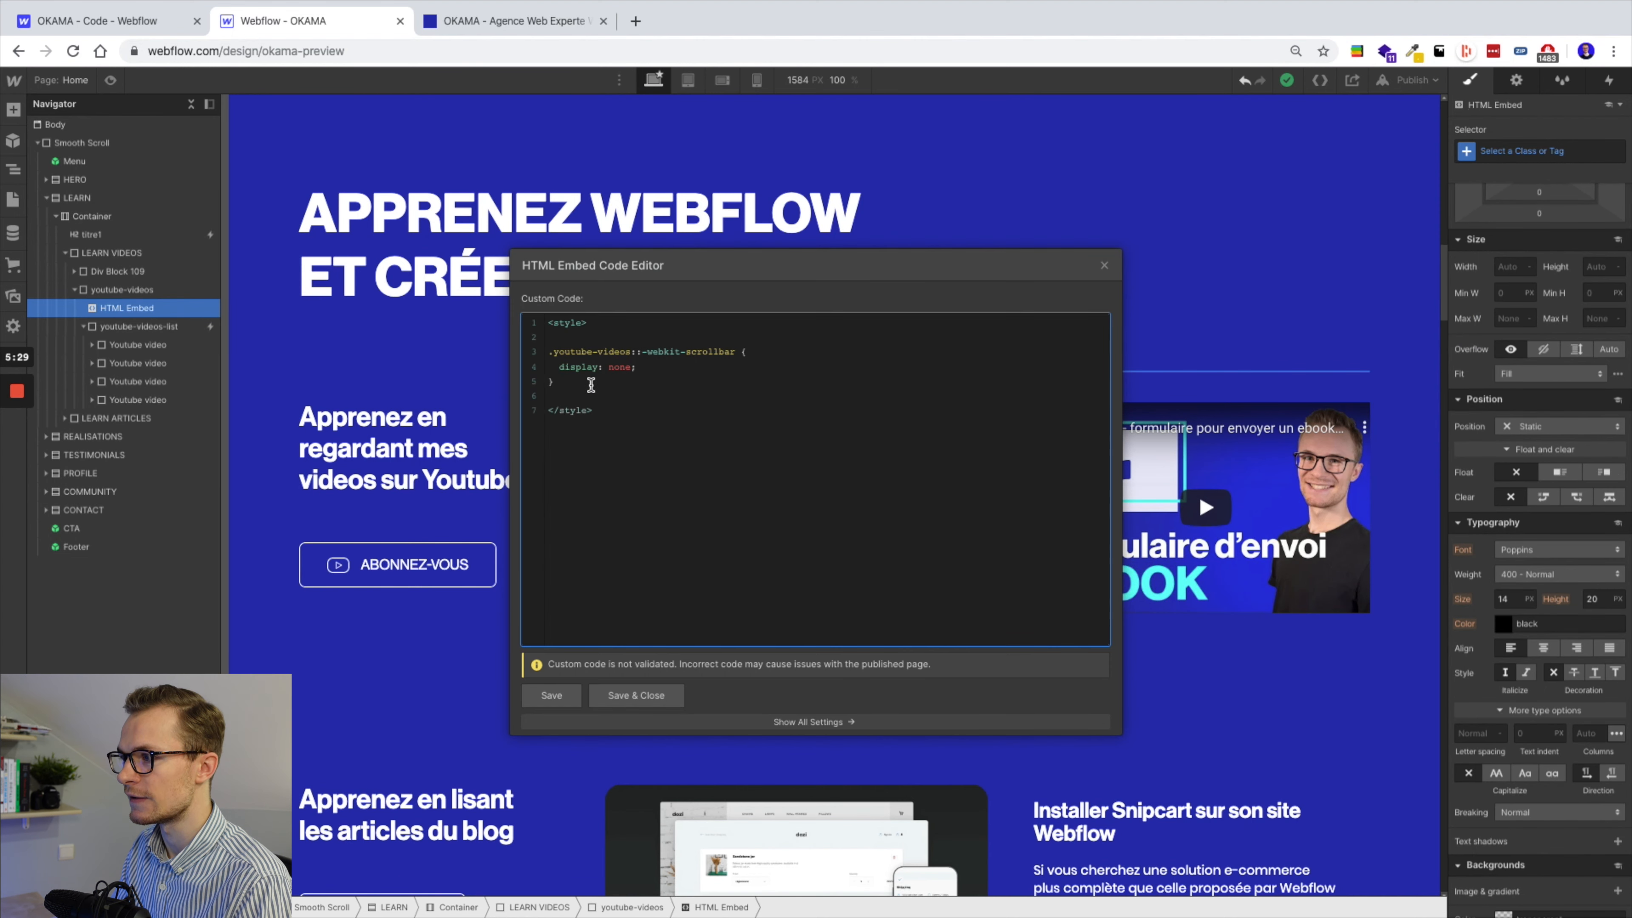
left_click_drag(591, 384, 548, 351)
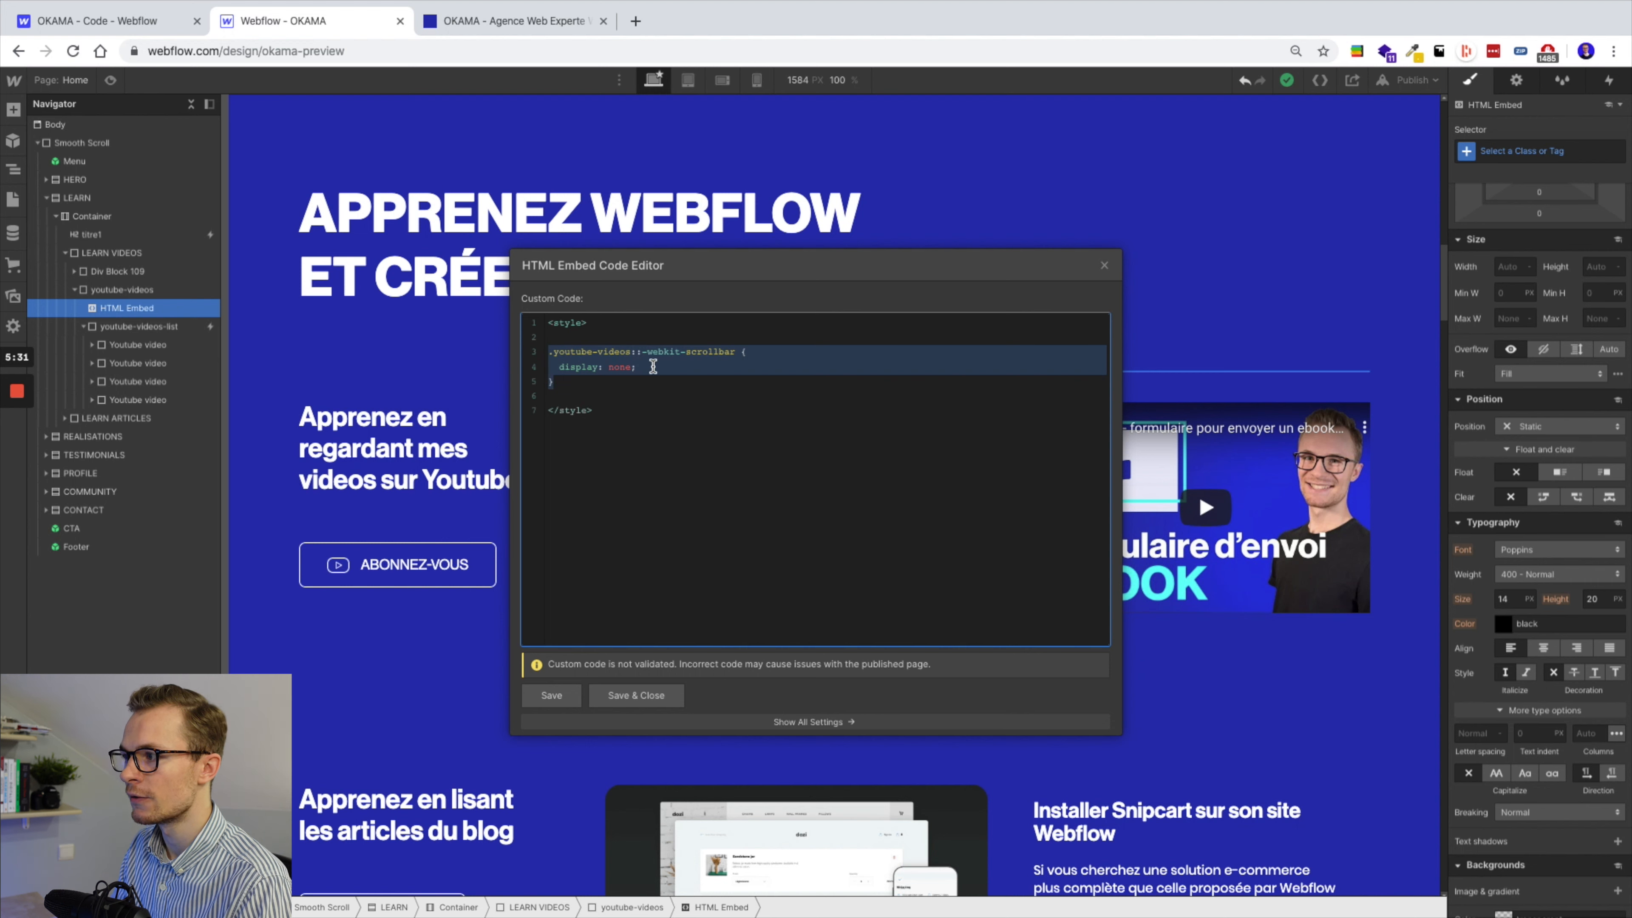
left_click(688, 368)
left_click_drag(632, 352, 744, 360)
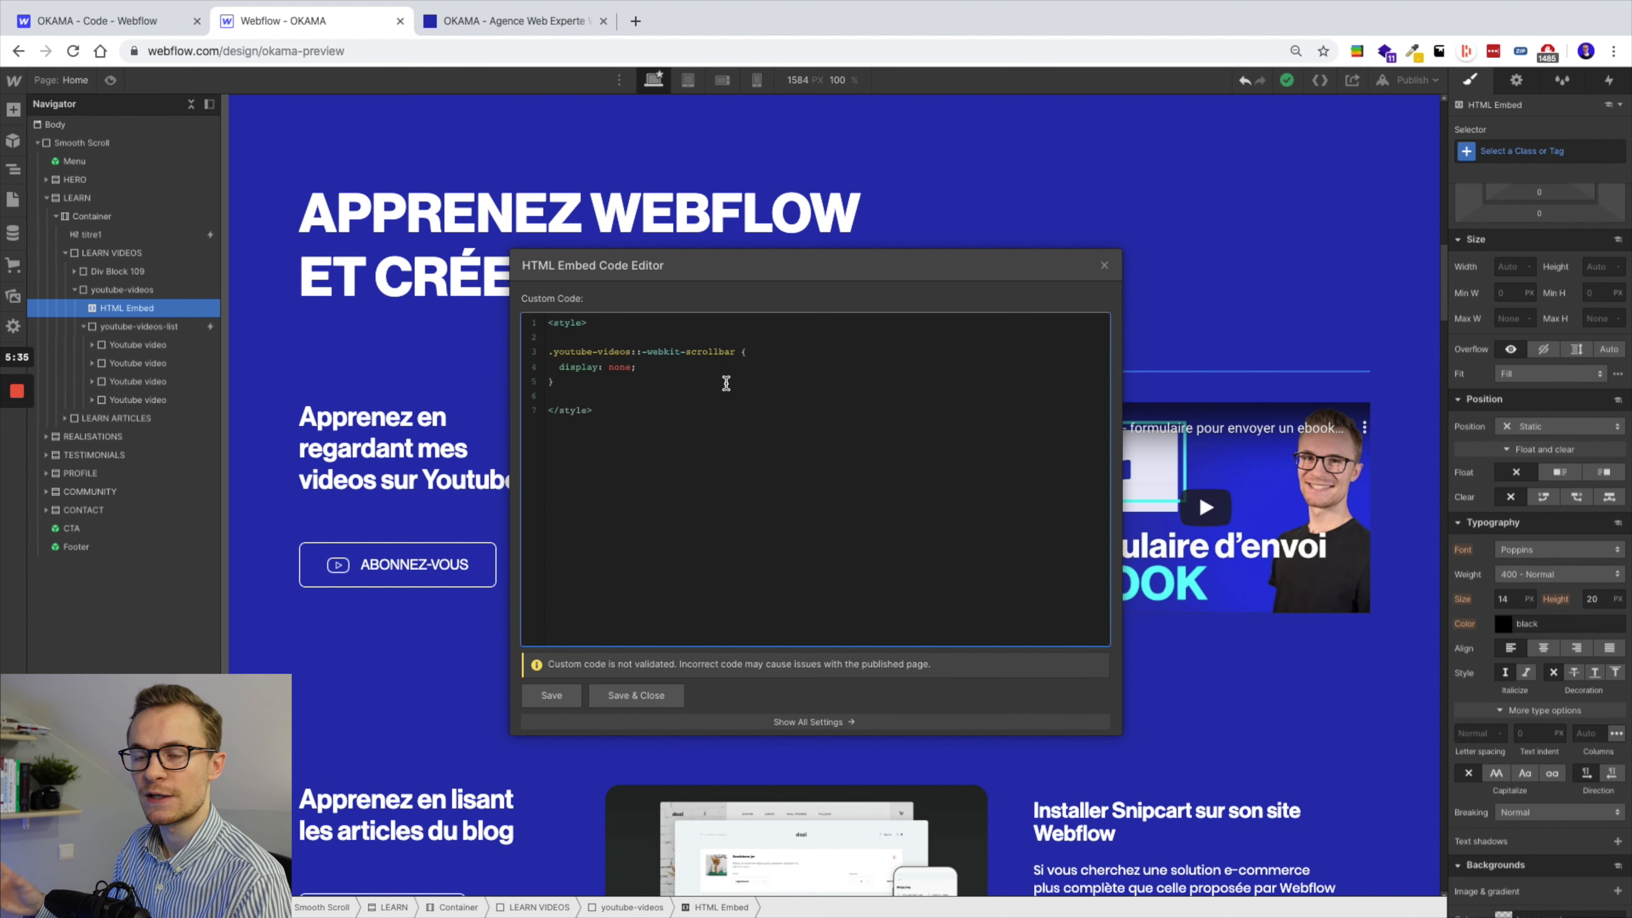
left_click(627, 365)
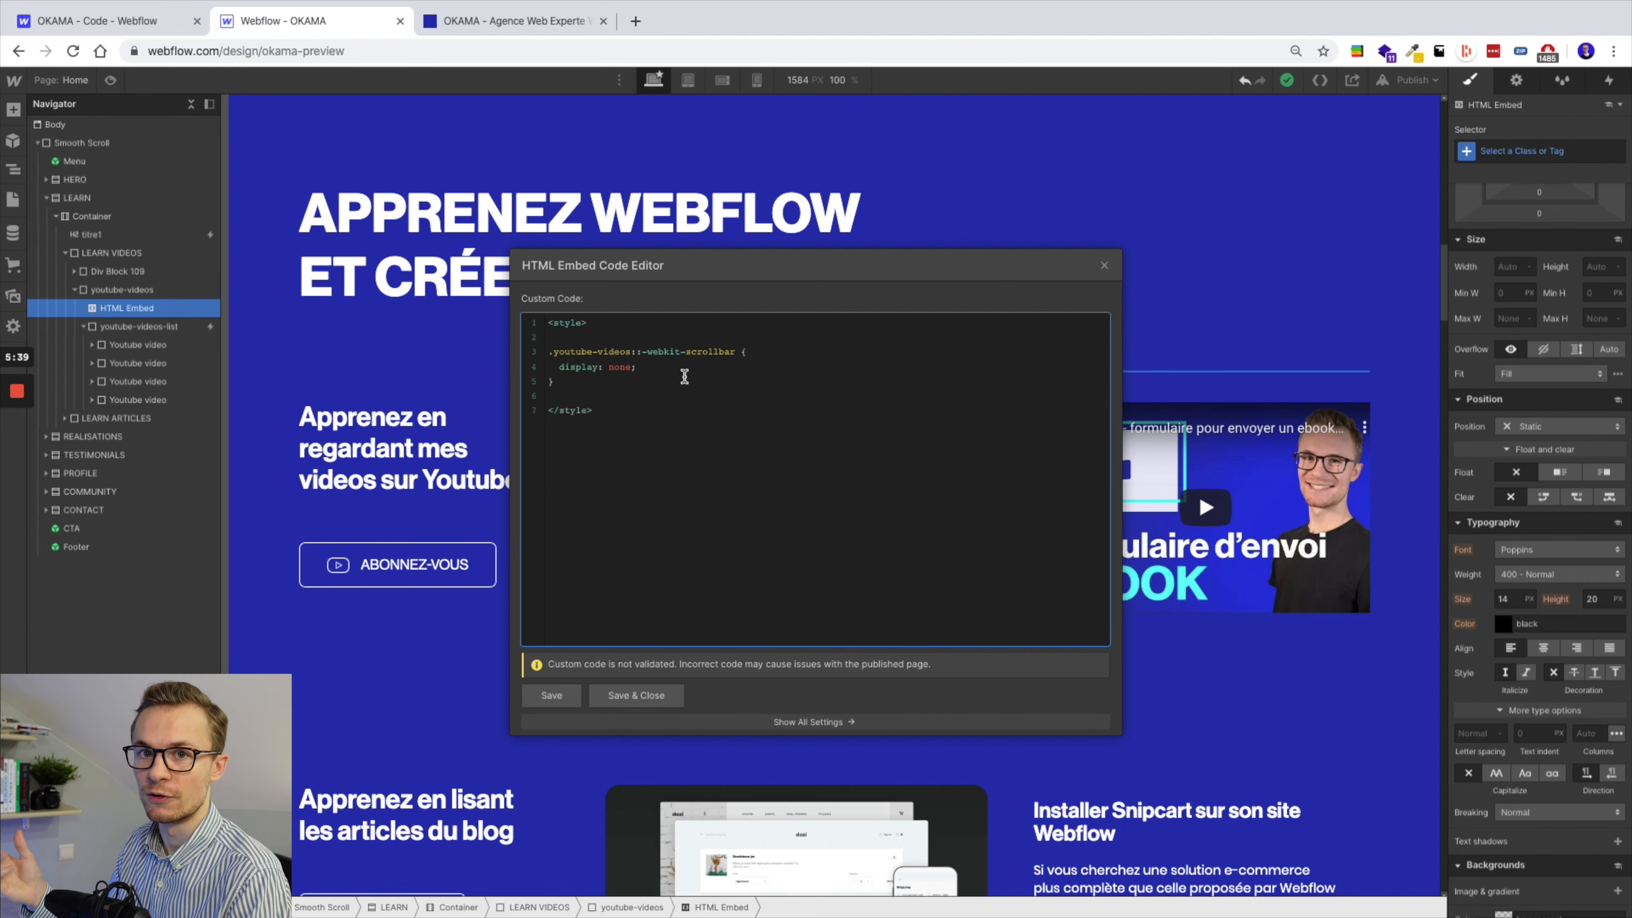
left_click(637, 695)
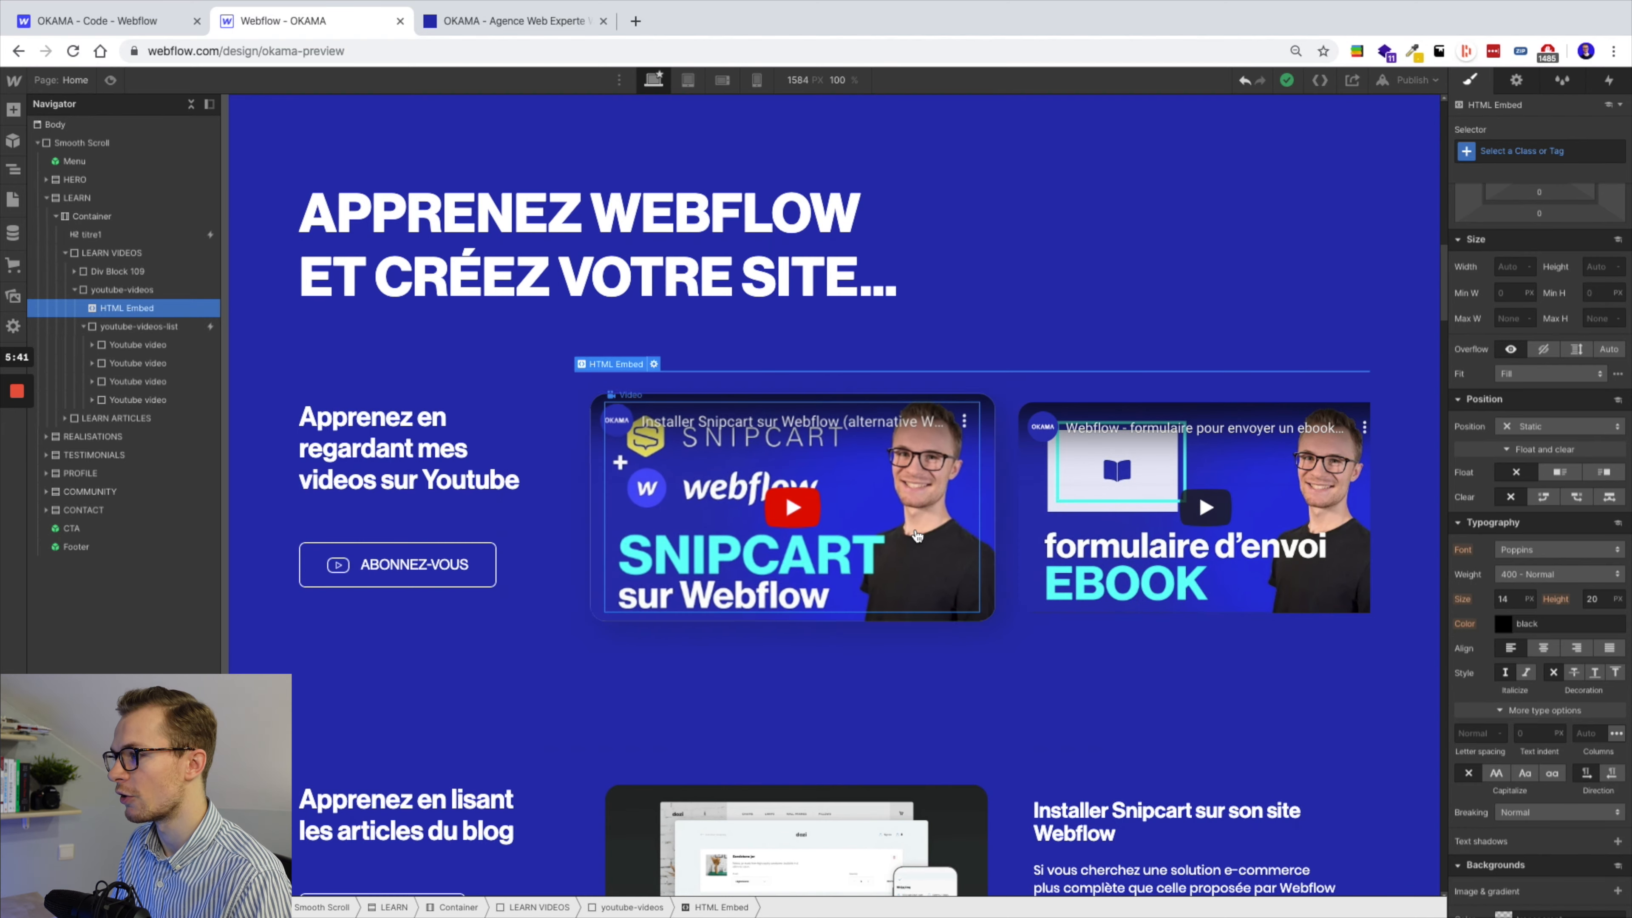
Step: Check the video row's sideways scrolling, then browse the published OKAMA site through the blog articles to the website showcase
scroll(933, 523, "right", 2)
scroll(934, 522, "left", 2)
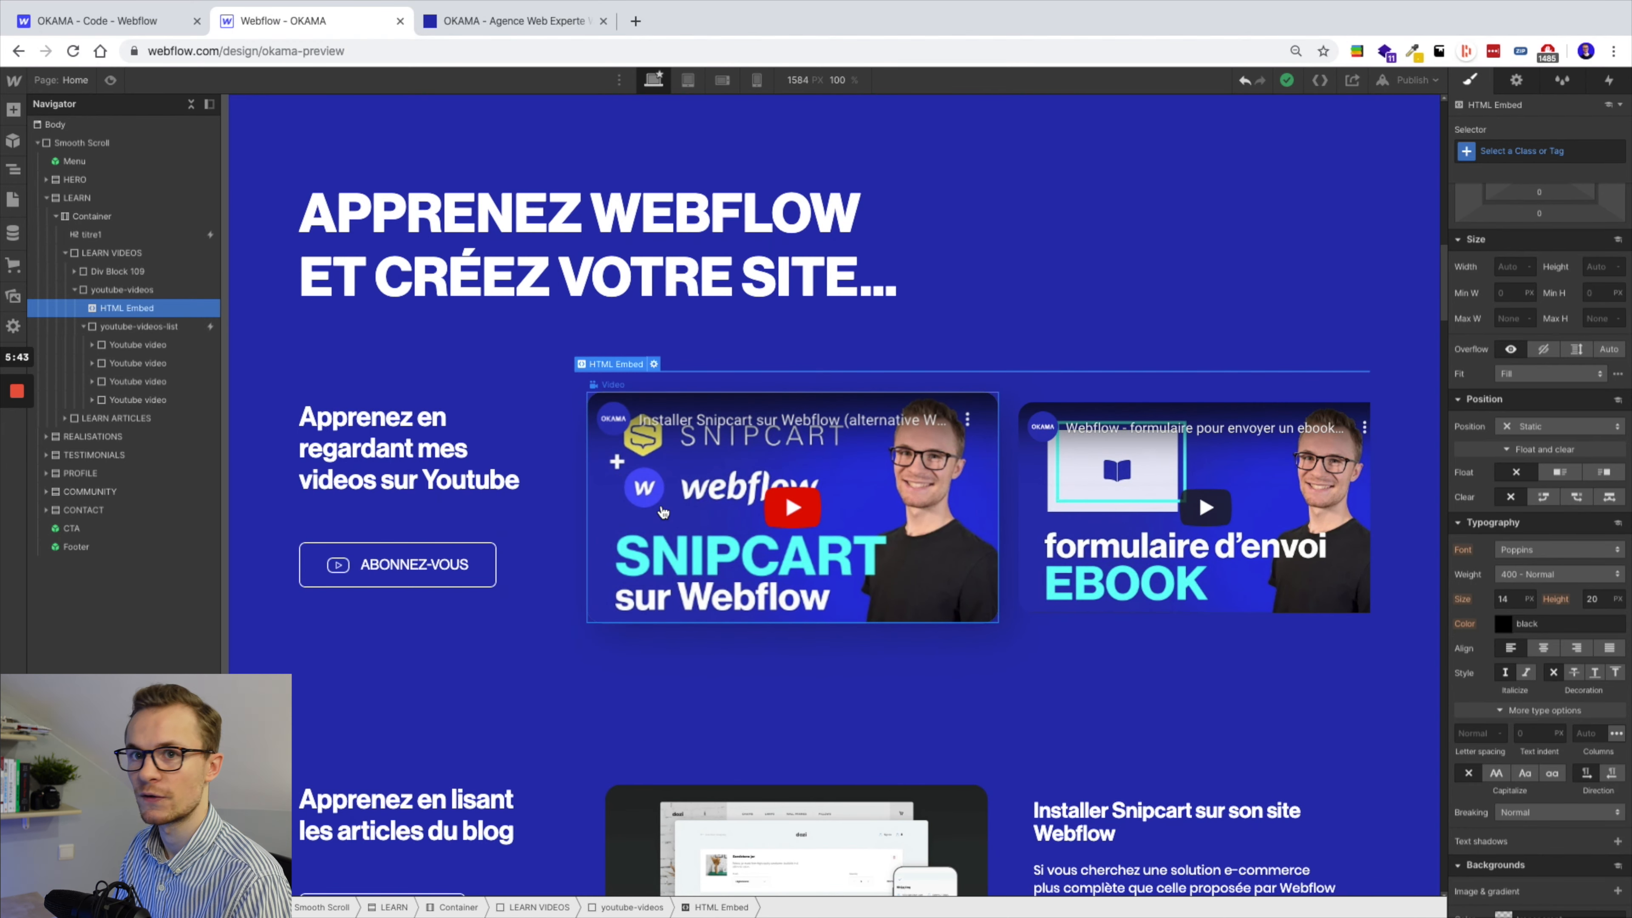
scroll(591, 615, "down", 5)
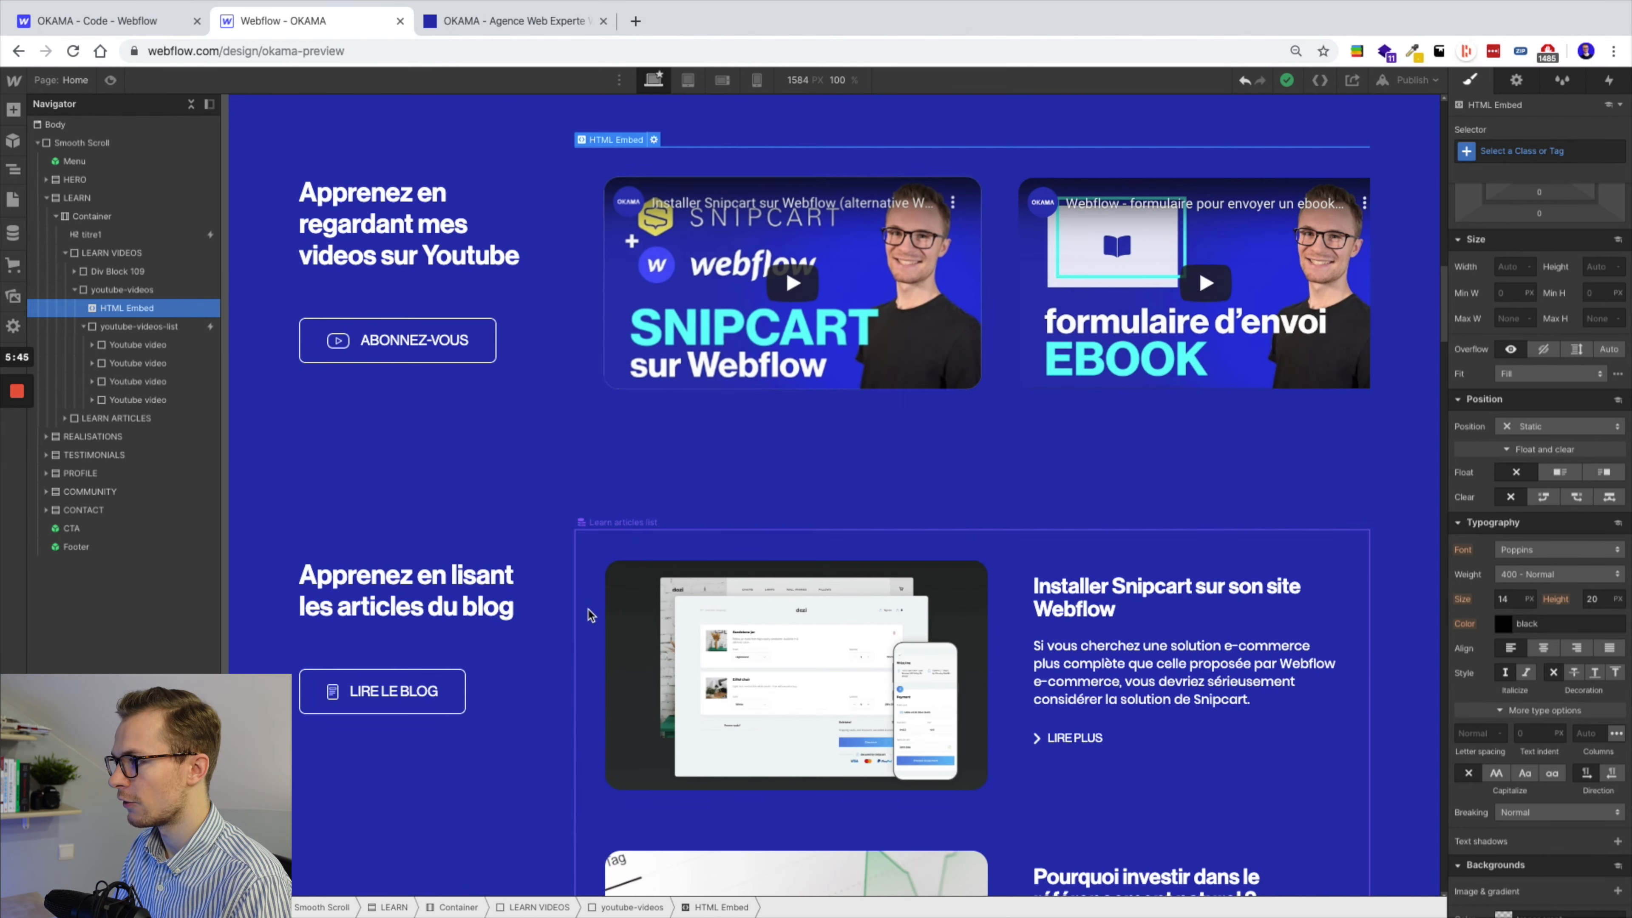
left_click(489, 25)
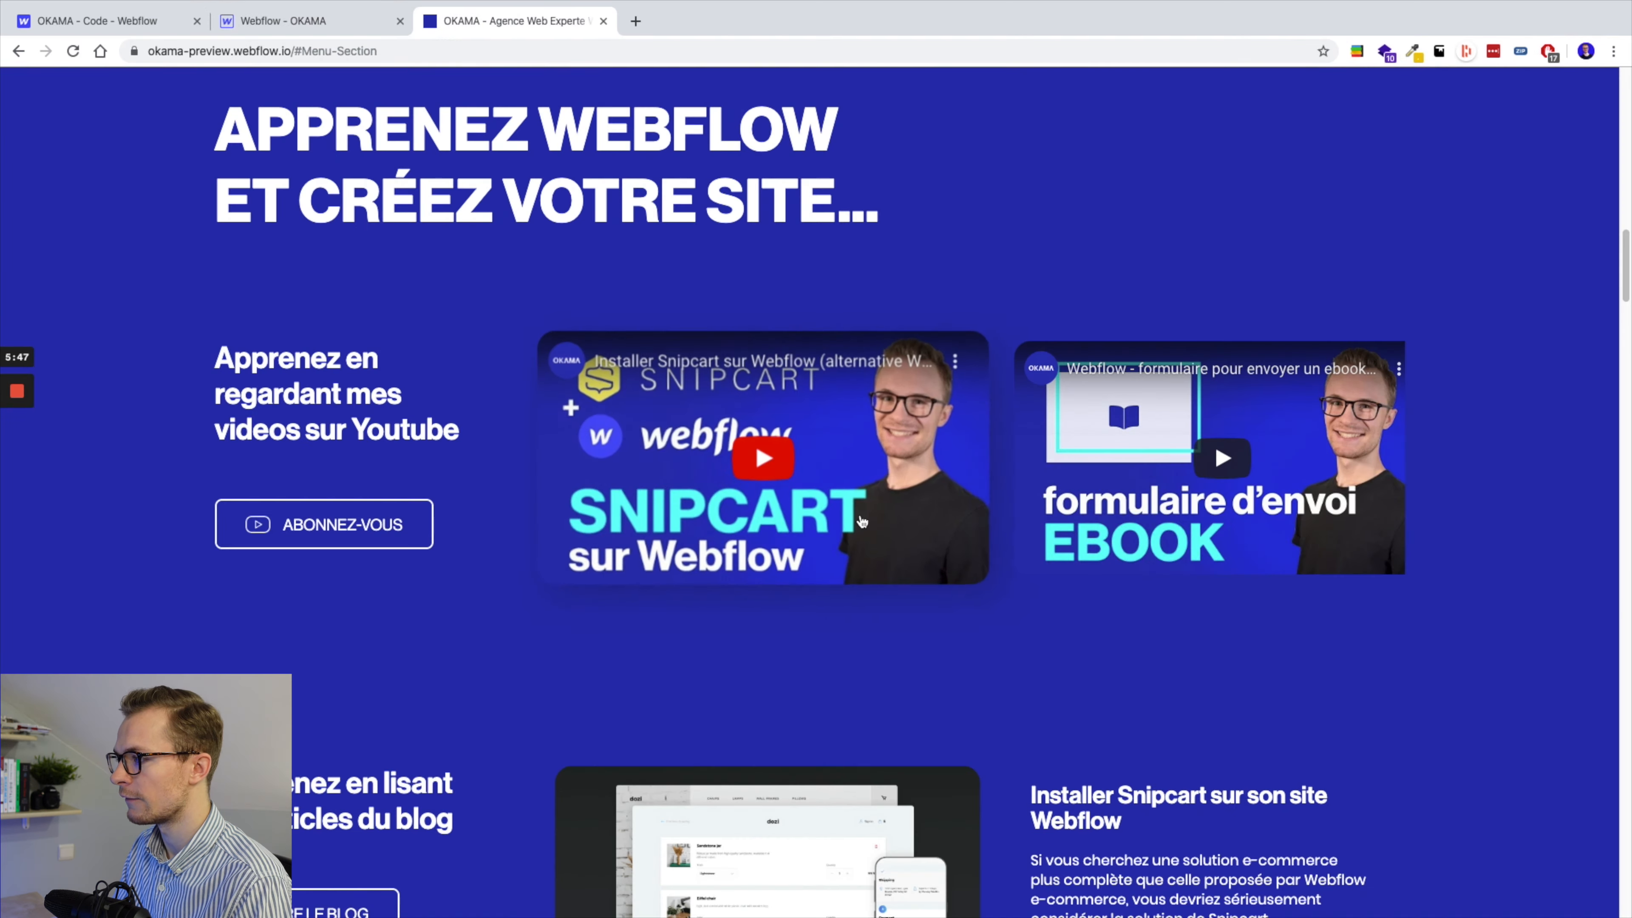
scroll(1008, 466, "down", 6)
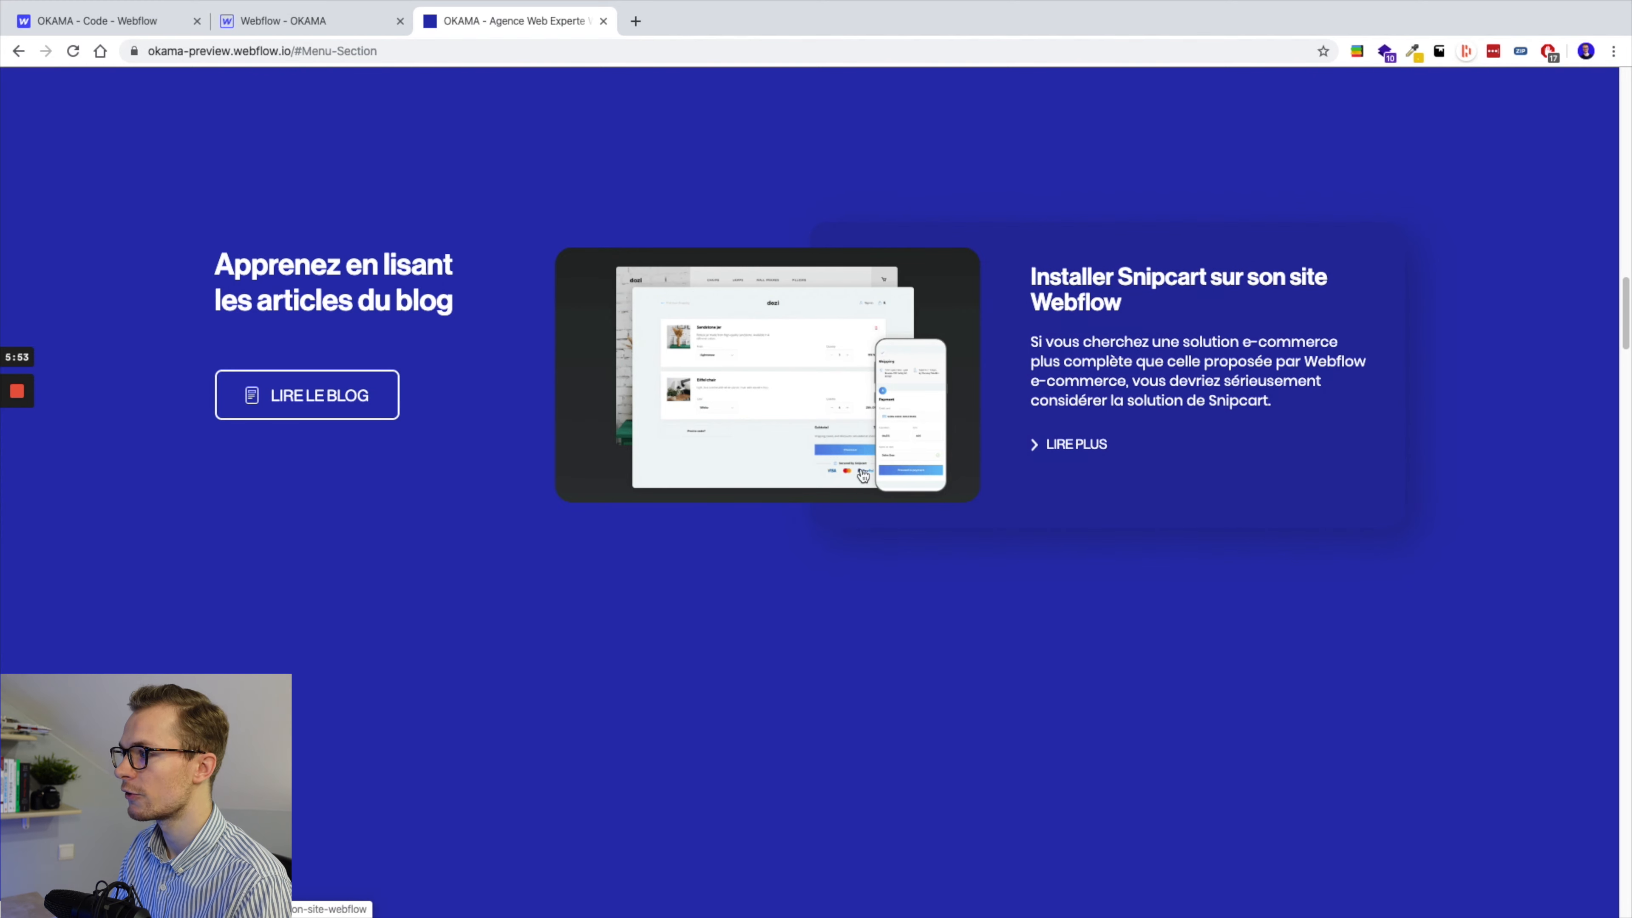
scroll(499, 400, "down", 10)
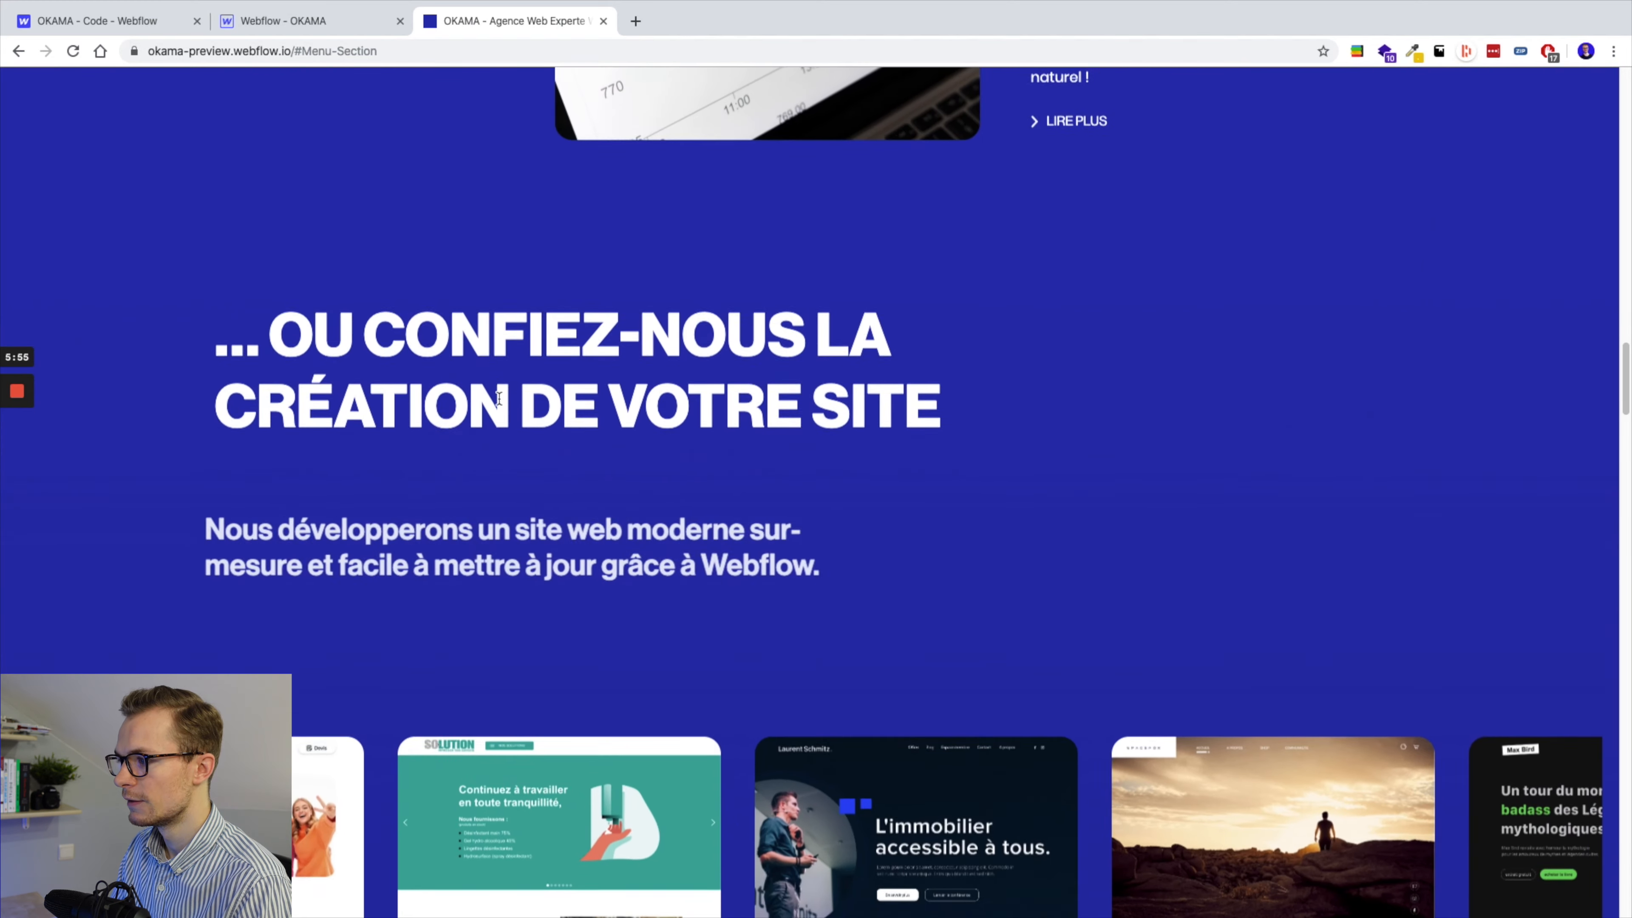
scroll(500, 400, "down", 6)
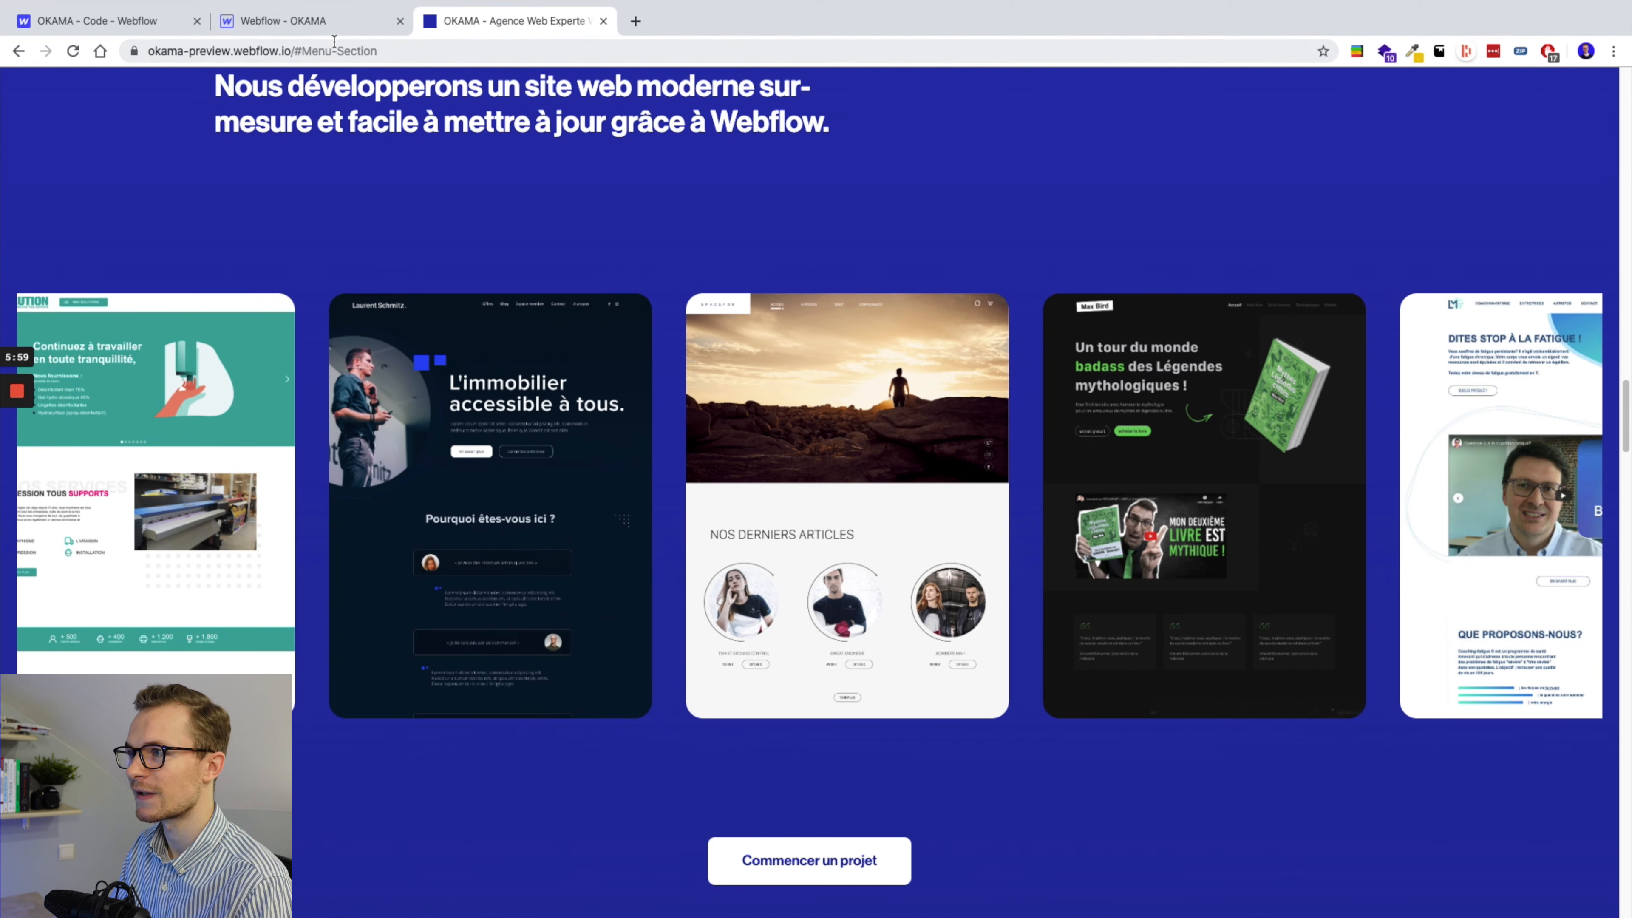
Step: In the Webflow Designer, examine the size and overflow styles of the Realisations list and its real-website cards
left_click(324, 21)
scroll(565, 610, "down", 6)
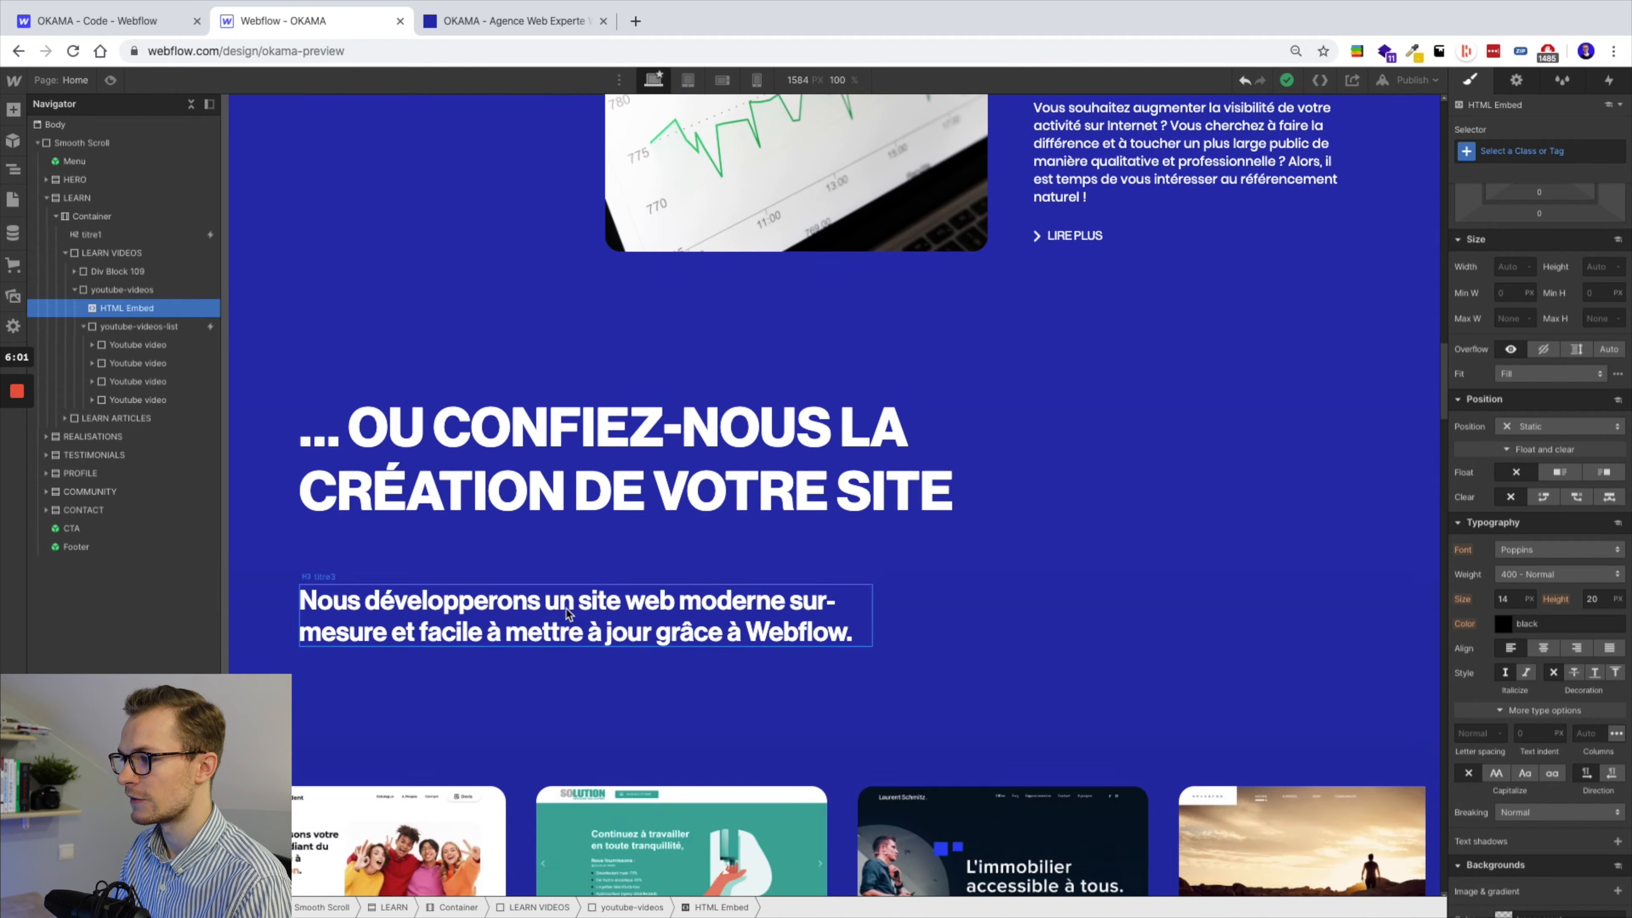
scroll(566, 612, "down", 5)
left_click(642, 559)
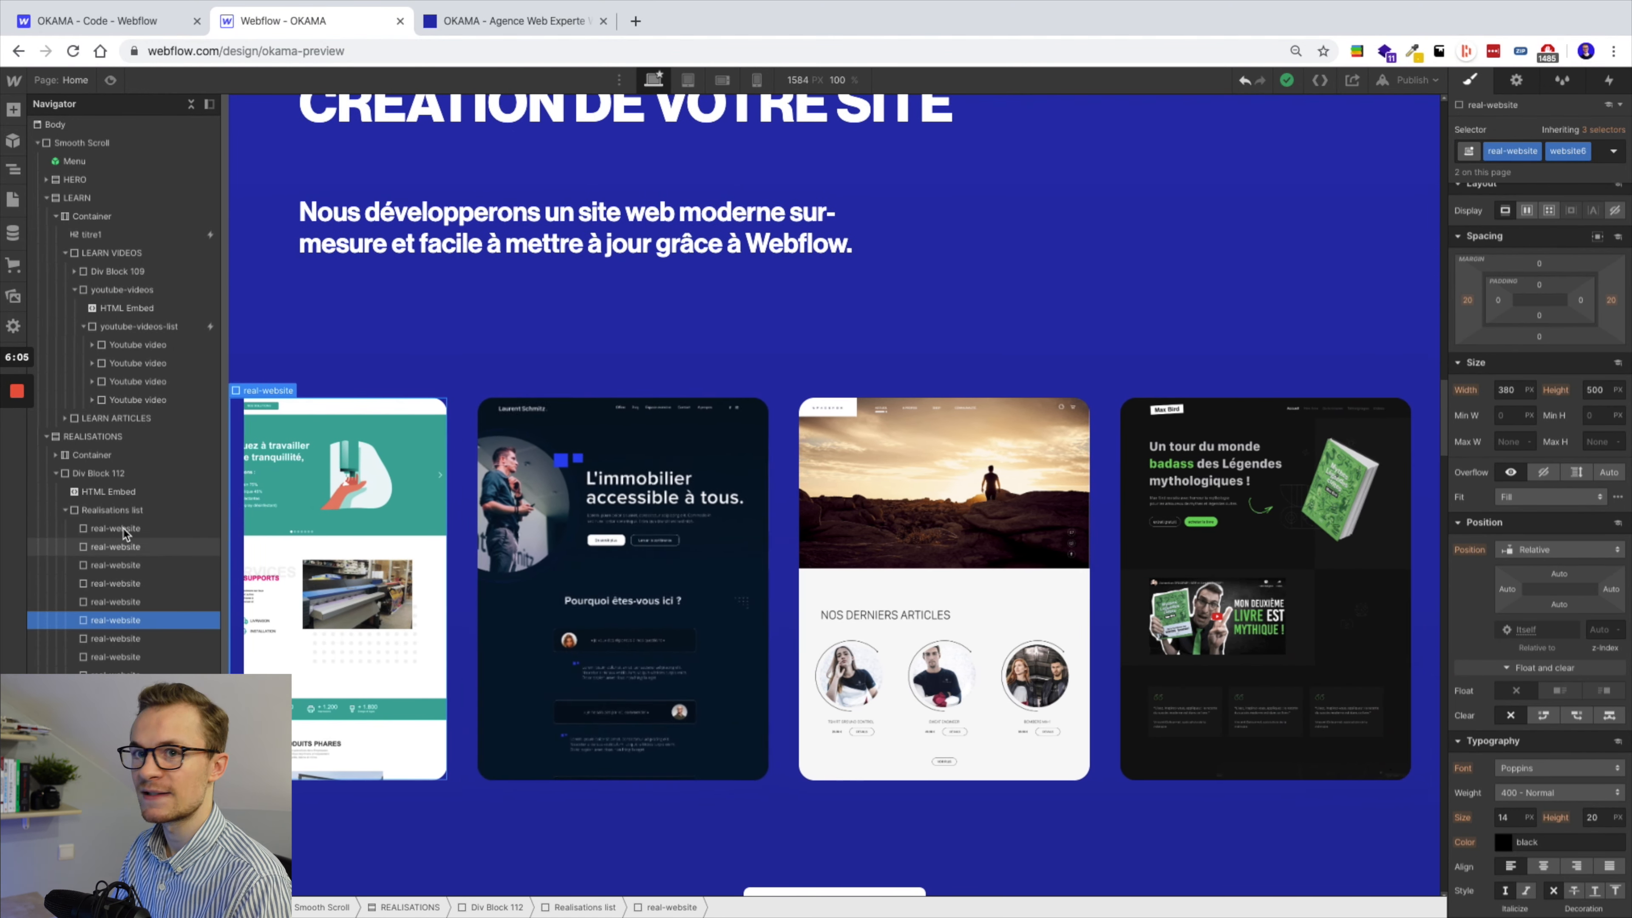
left_click(117, 513)
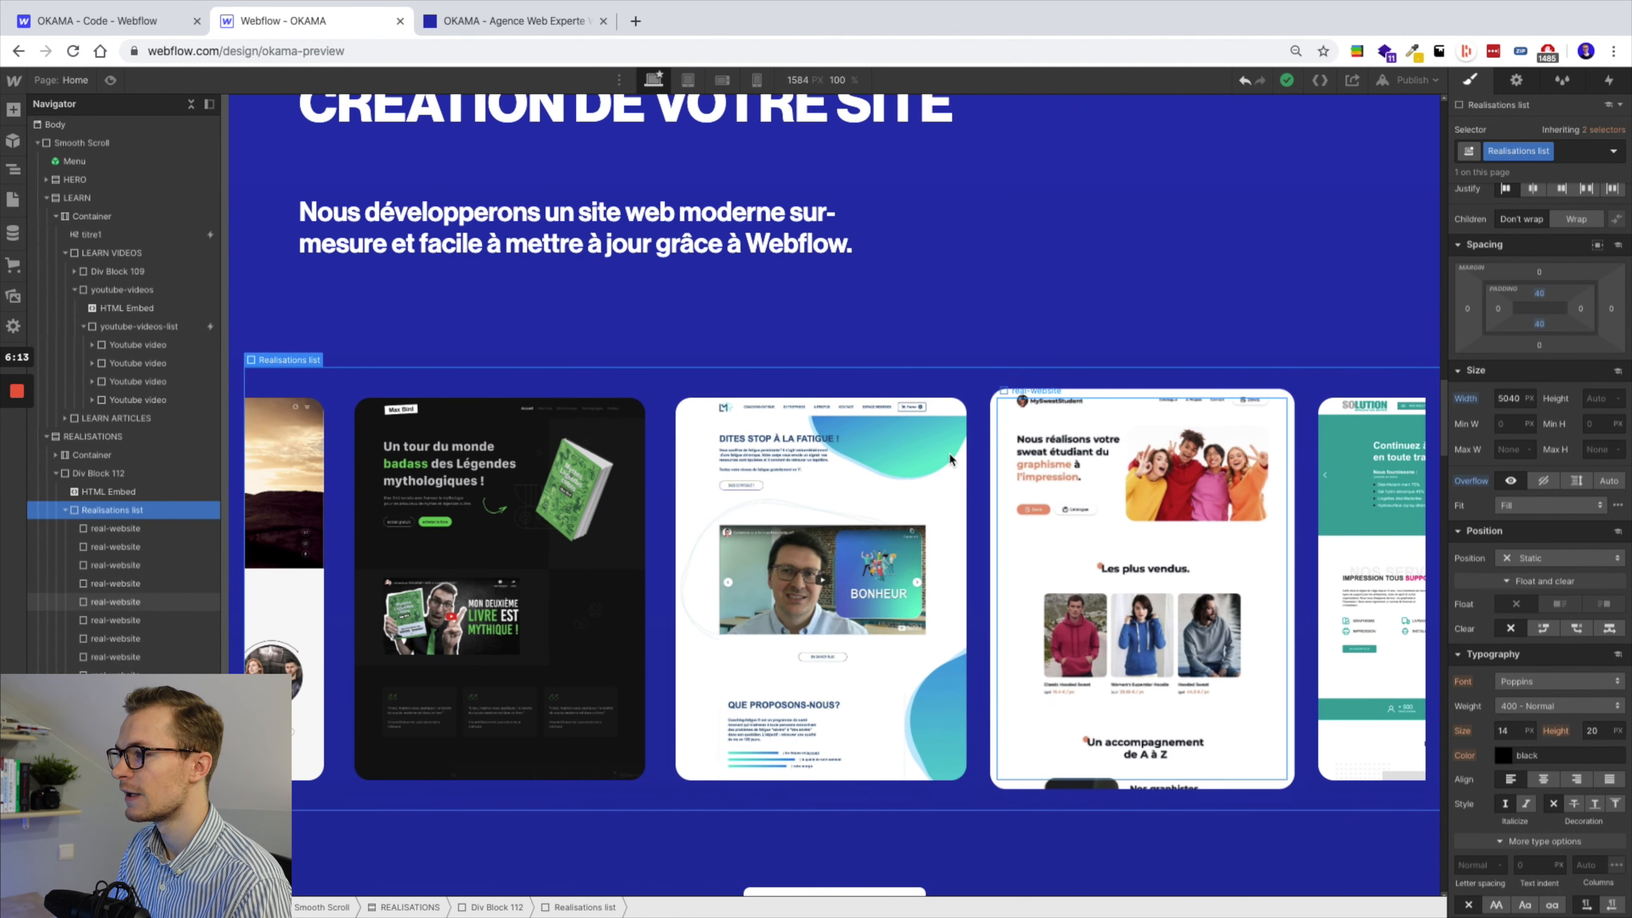
left_click(146, 528)
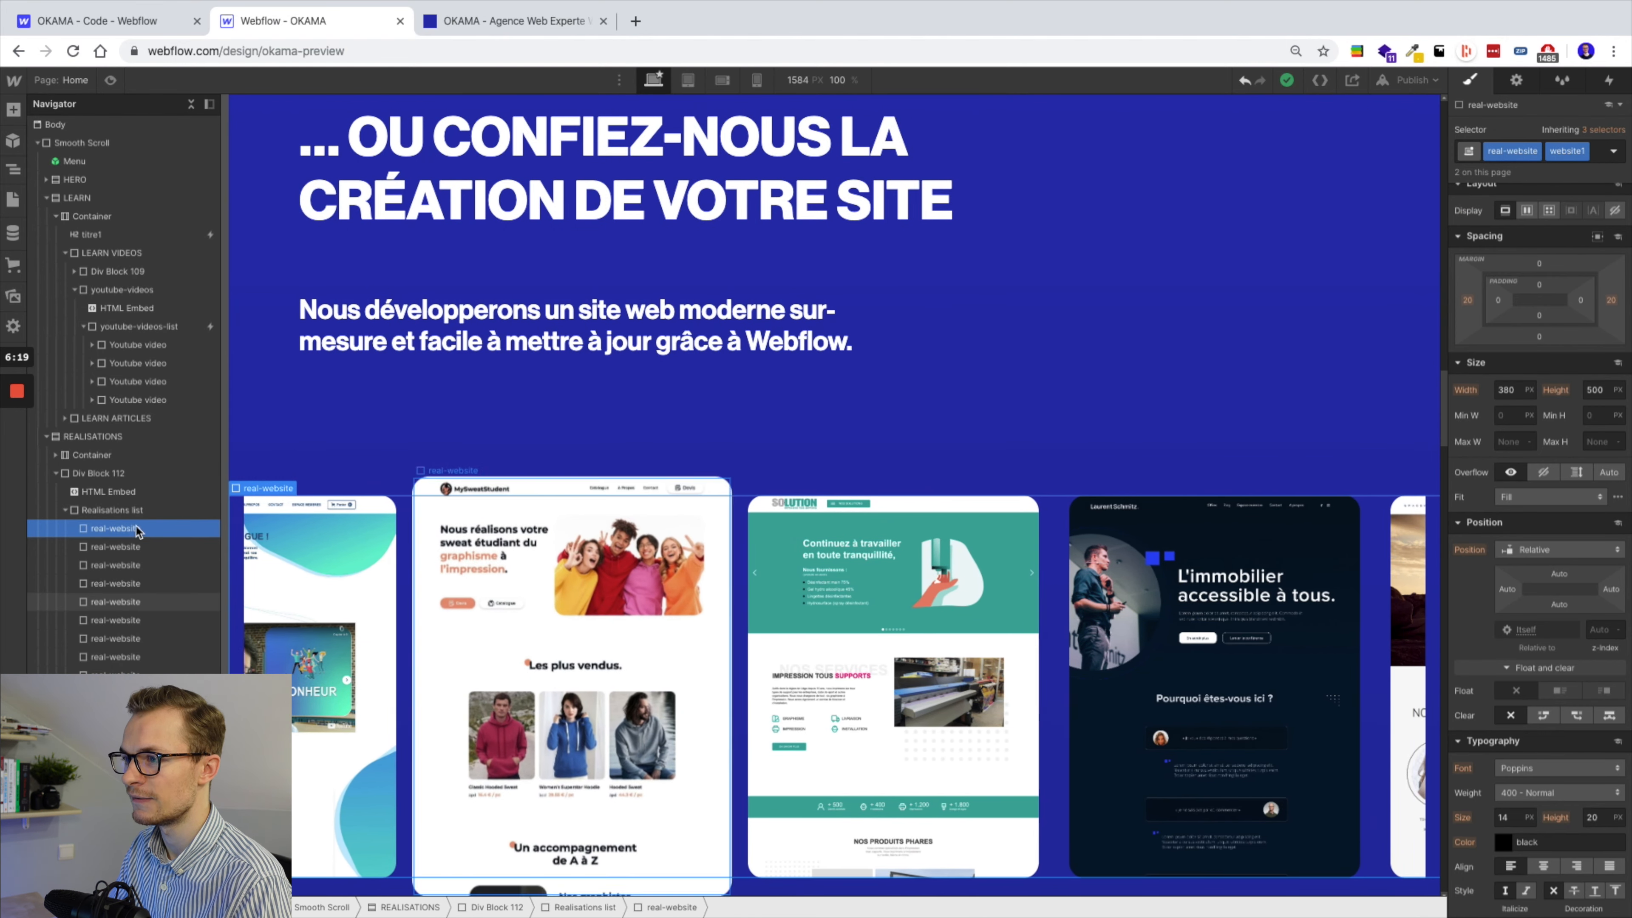
left_click(128, 511)
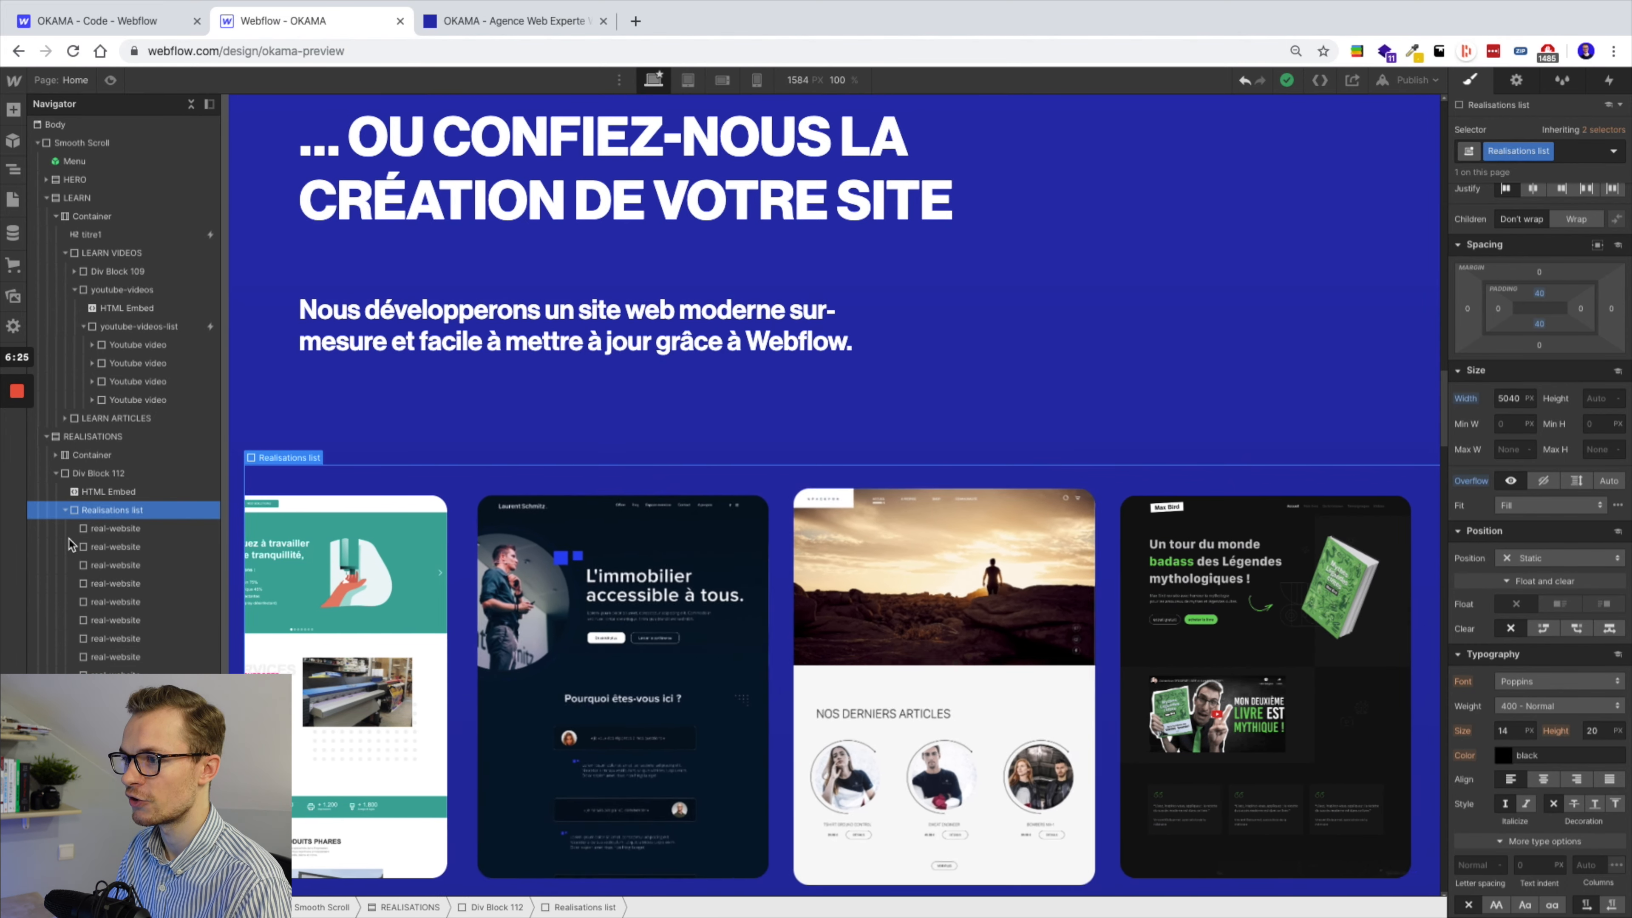
scroll(383, 412, "down", 1)
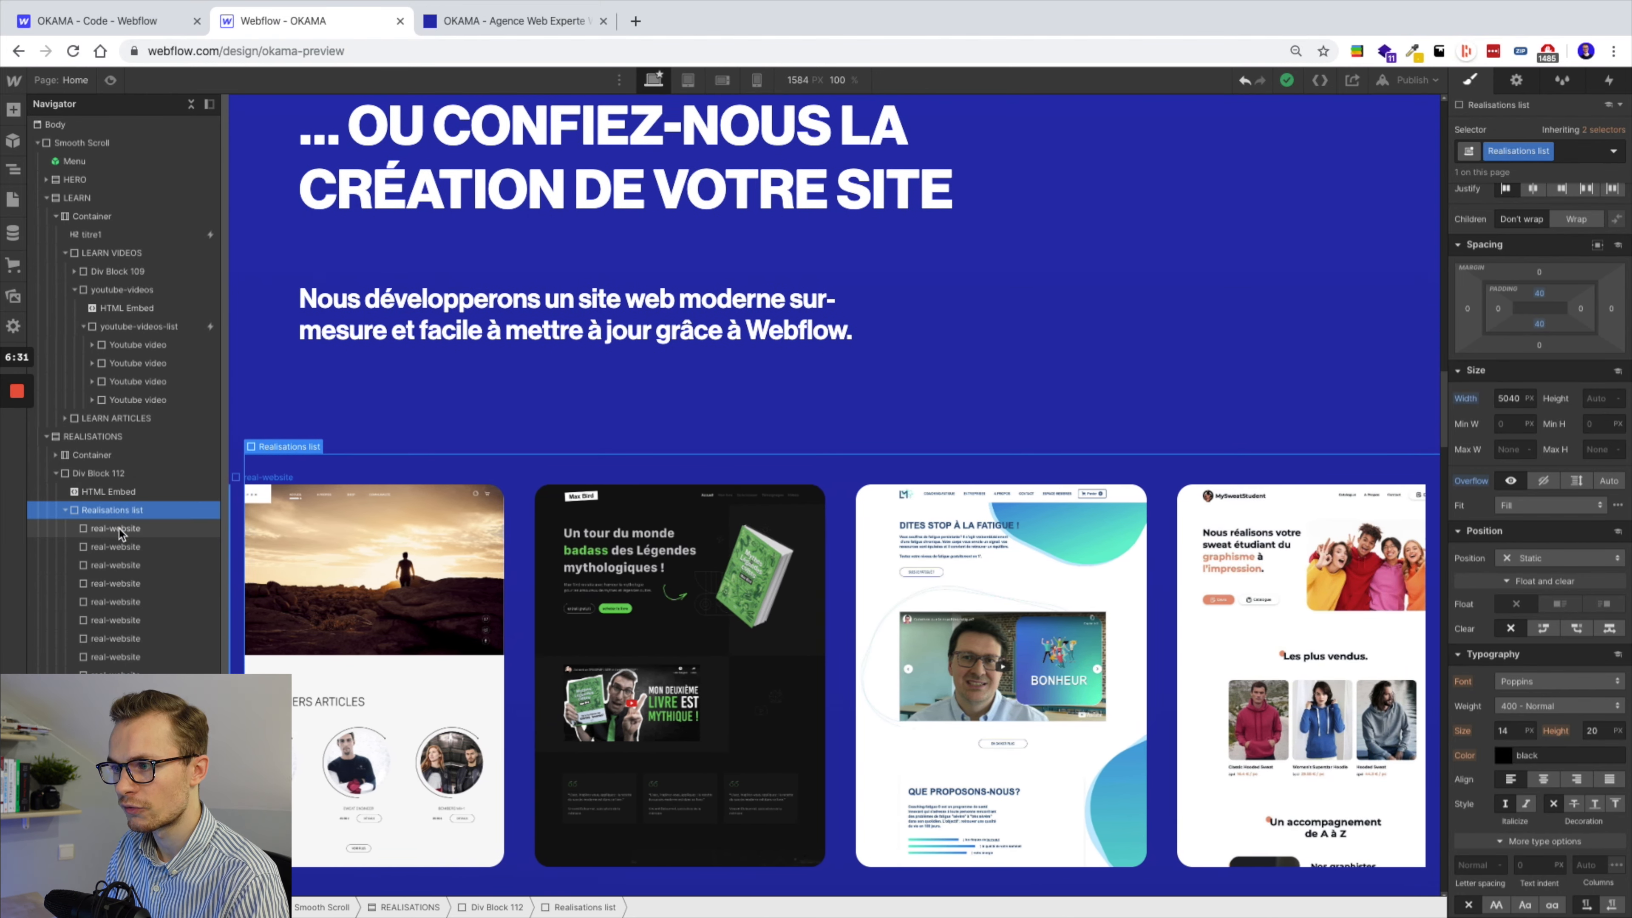
left_click(119, 529)
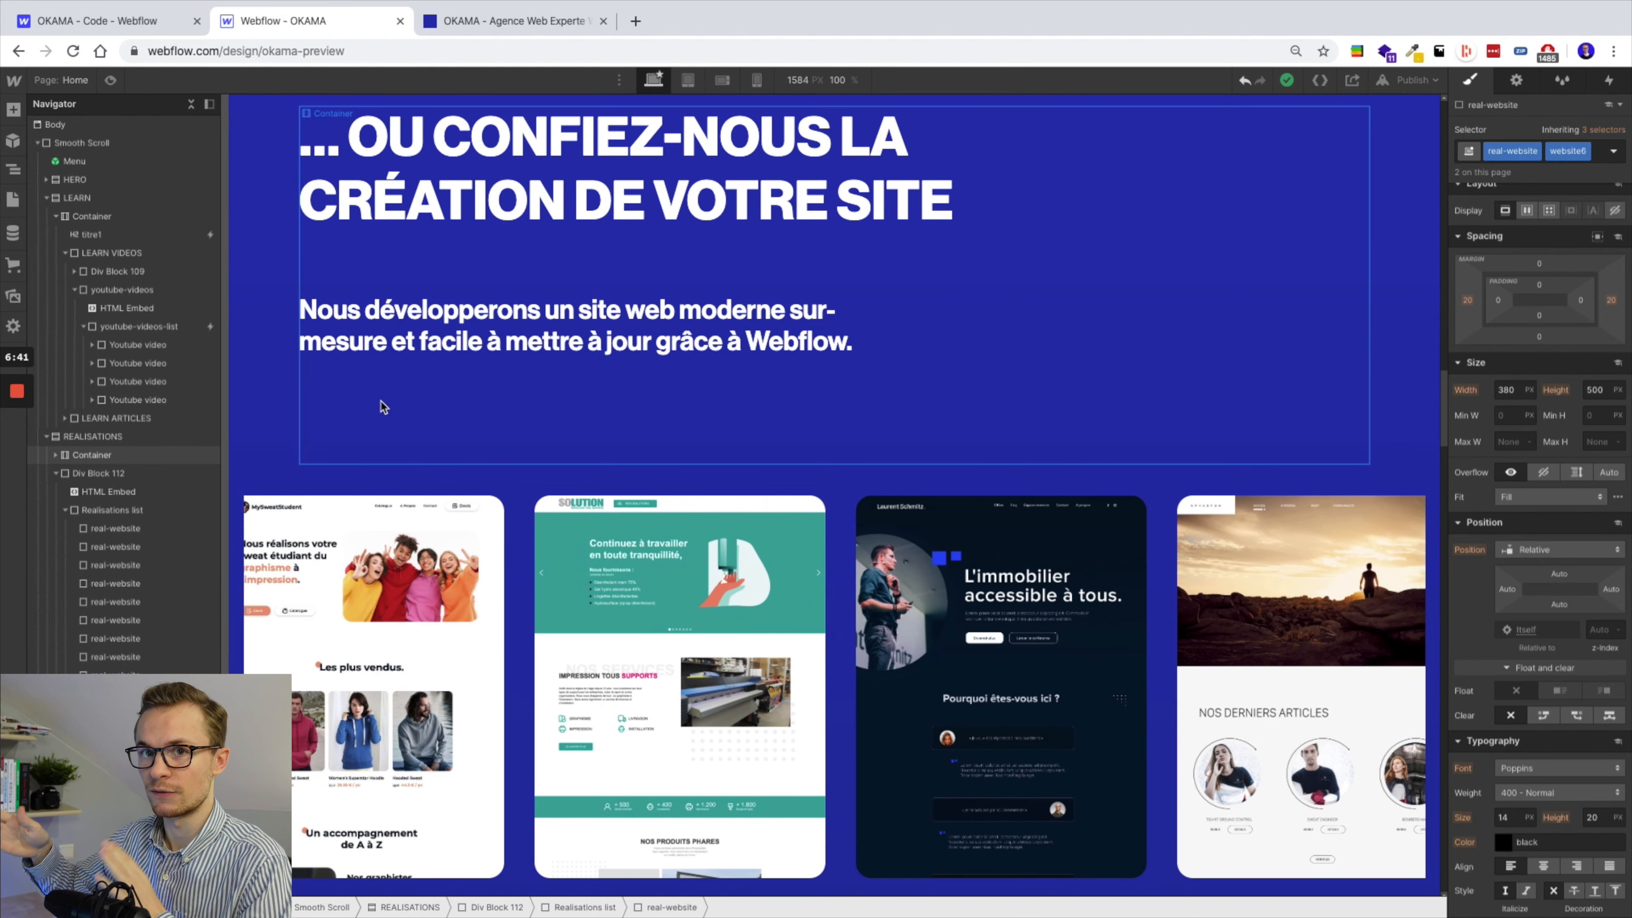
Step: Open the code of the HTML Embed inside Div Block 112 above the Realisations list to review it
double_click(118, 493)
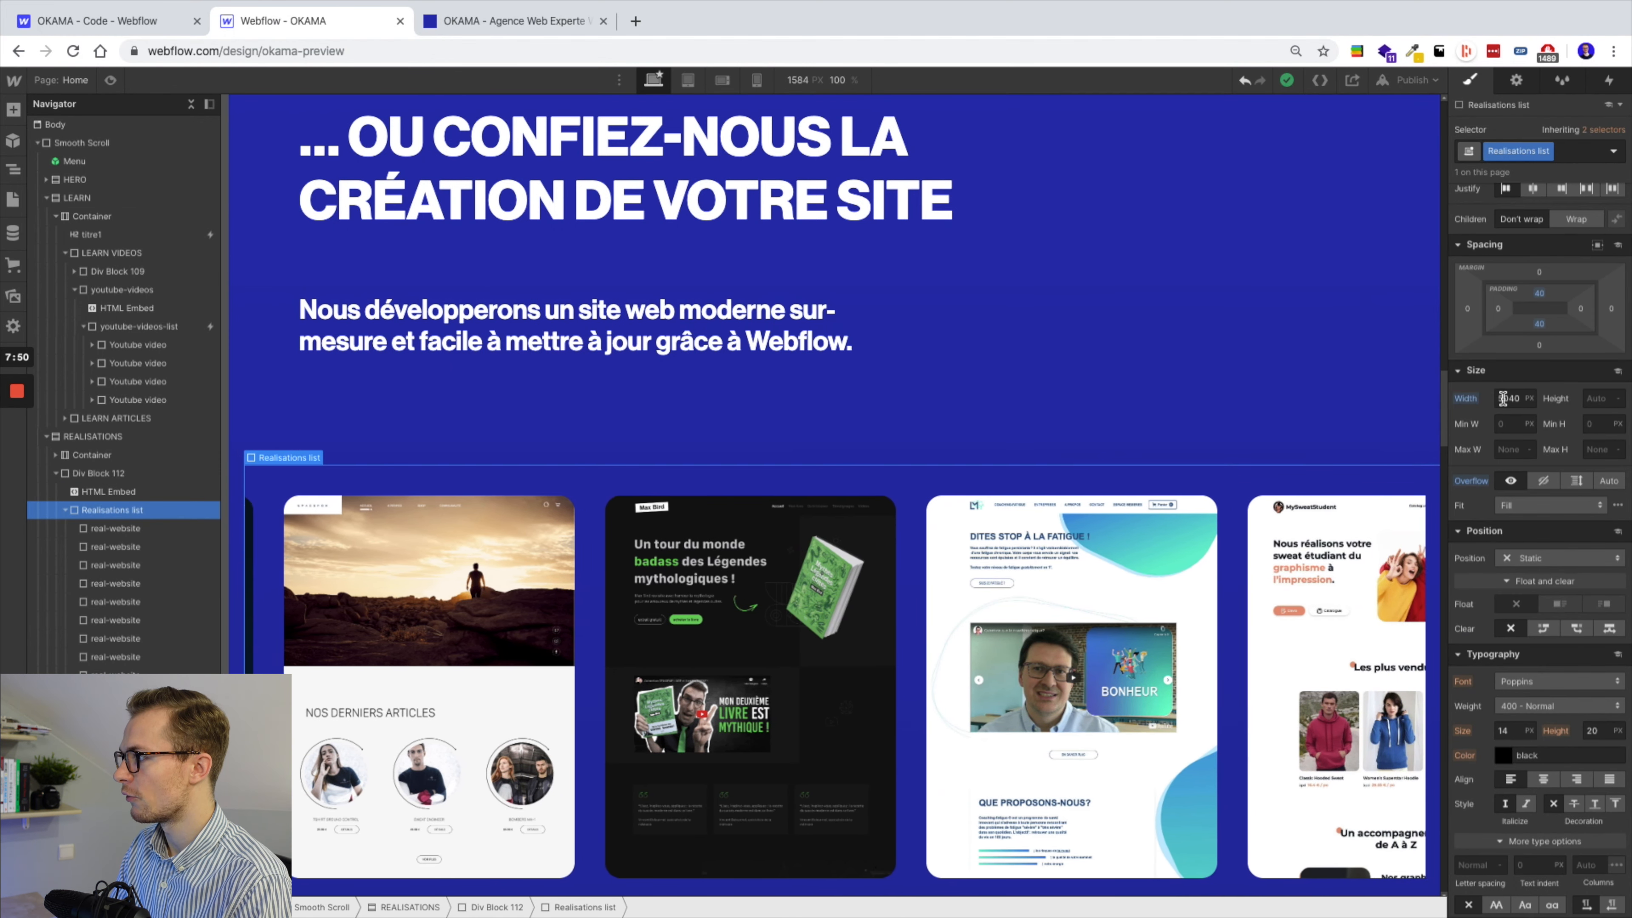
left_click(108, 492)
left_click(322, 457)
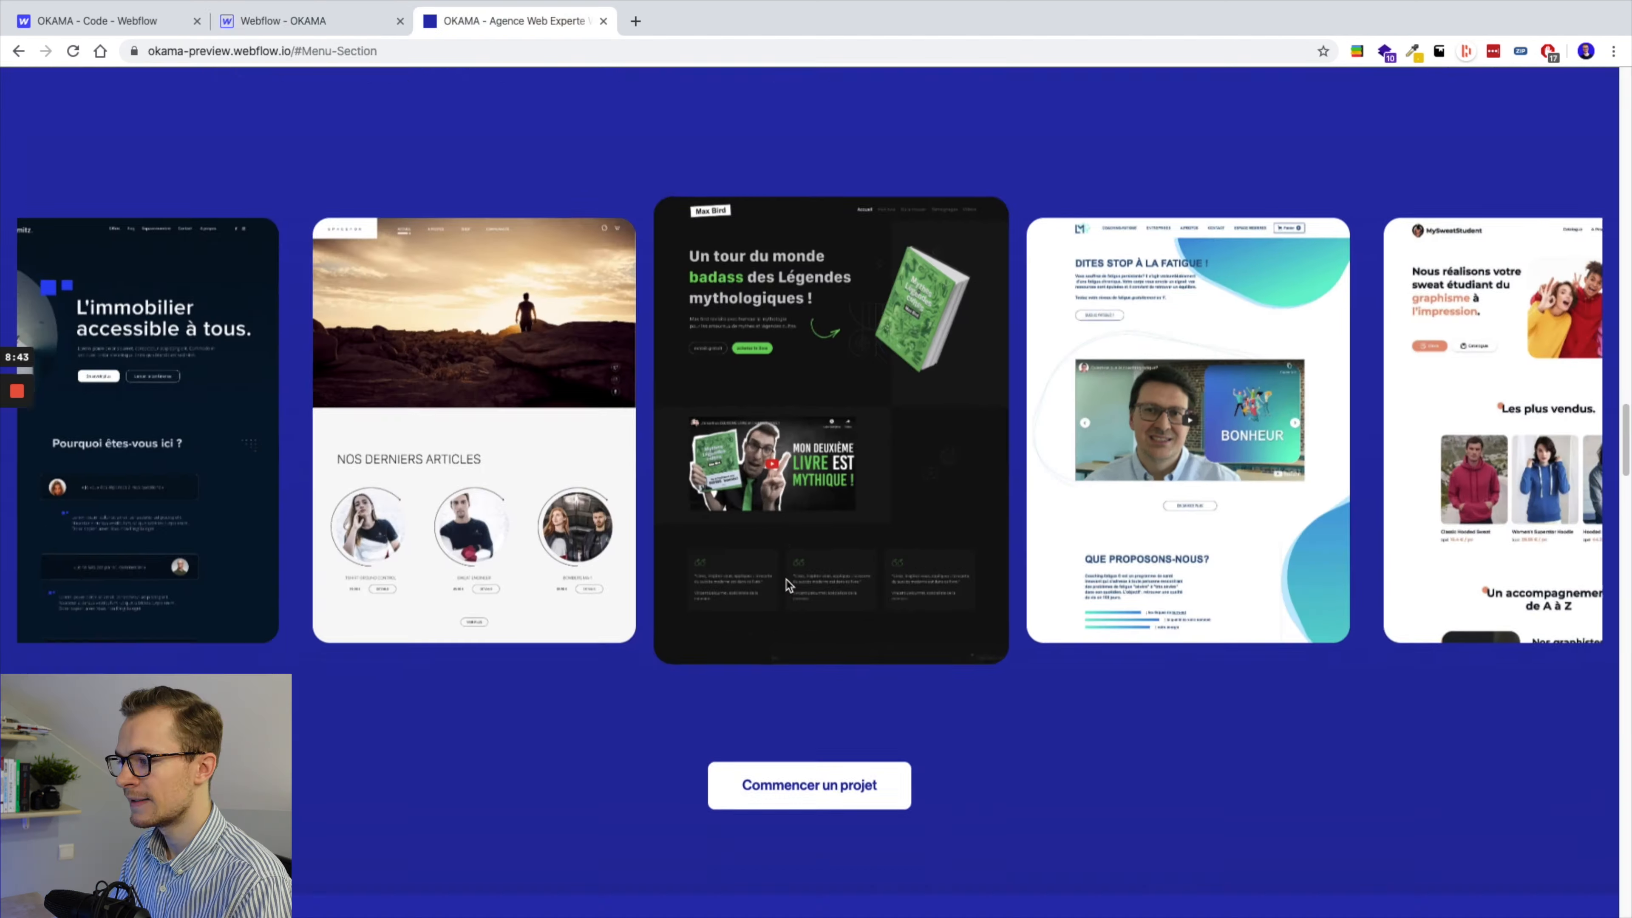
Step: Browse the published OKAMA site to the "Demandez des conseils et feedbacks" testimonial and check how its mockup image moves
scroll(467, 556, "down", 3)
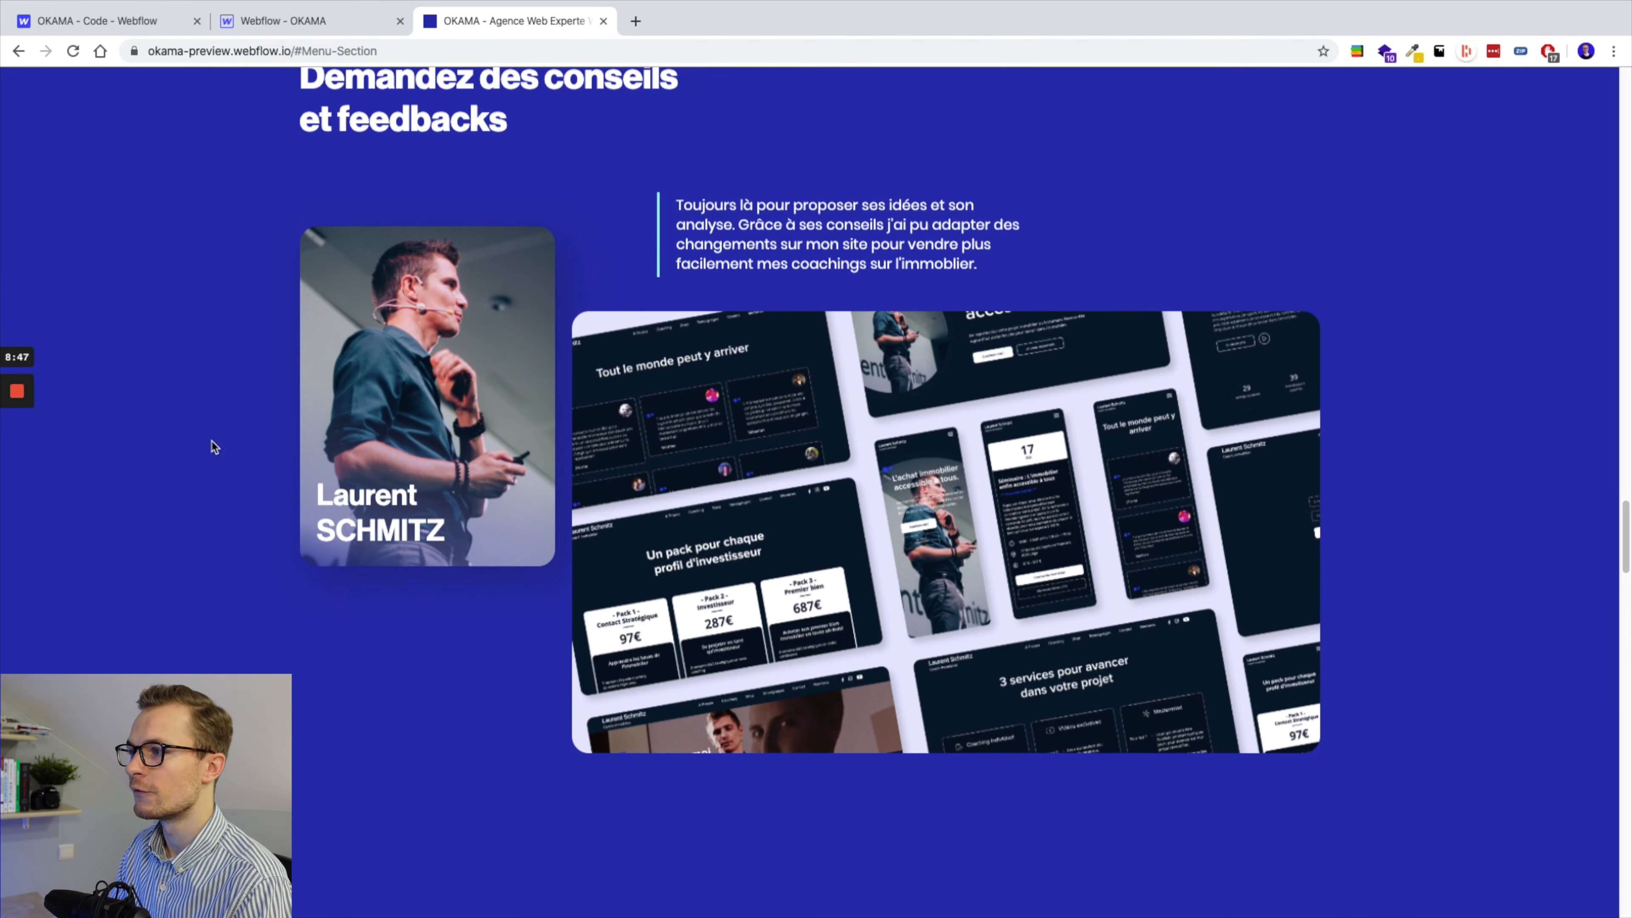
scroll(283, 572, "up", 2)
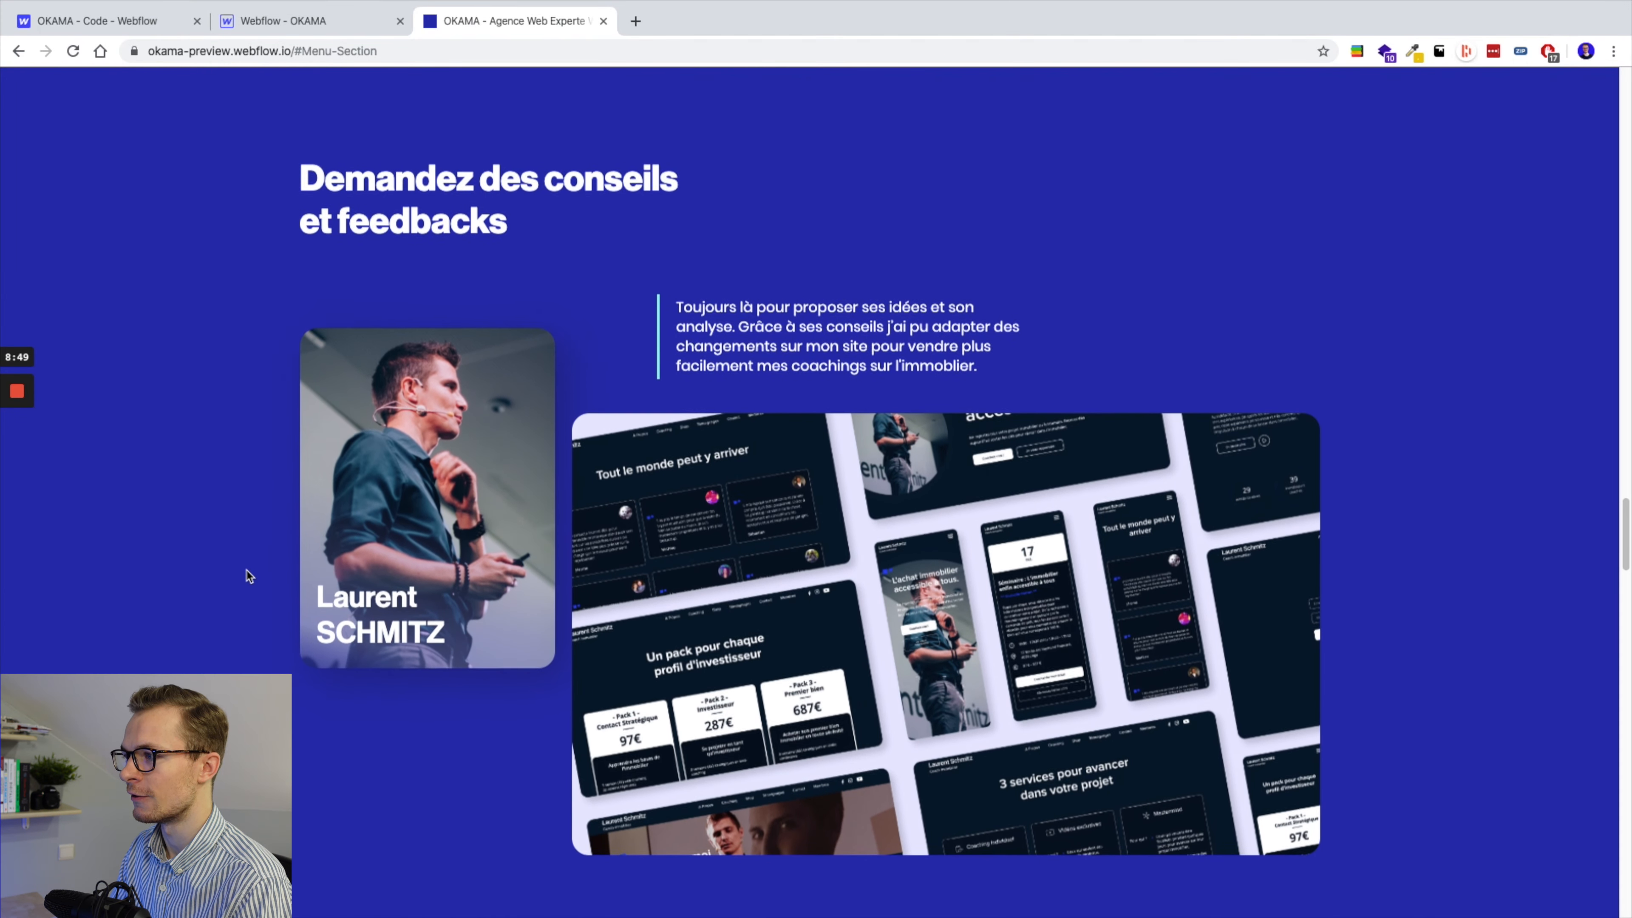
scroll(251, 582, "down", 2)
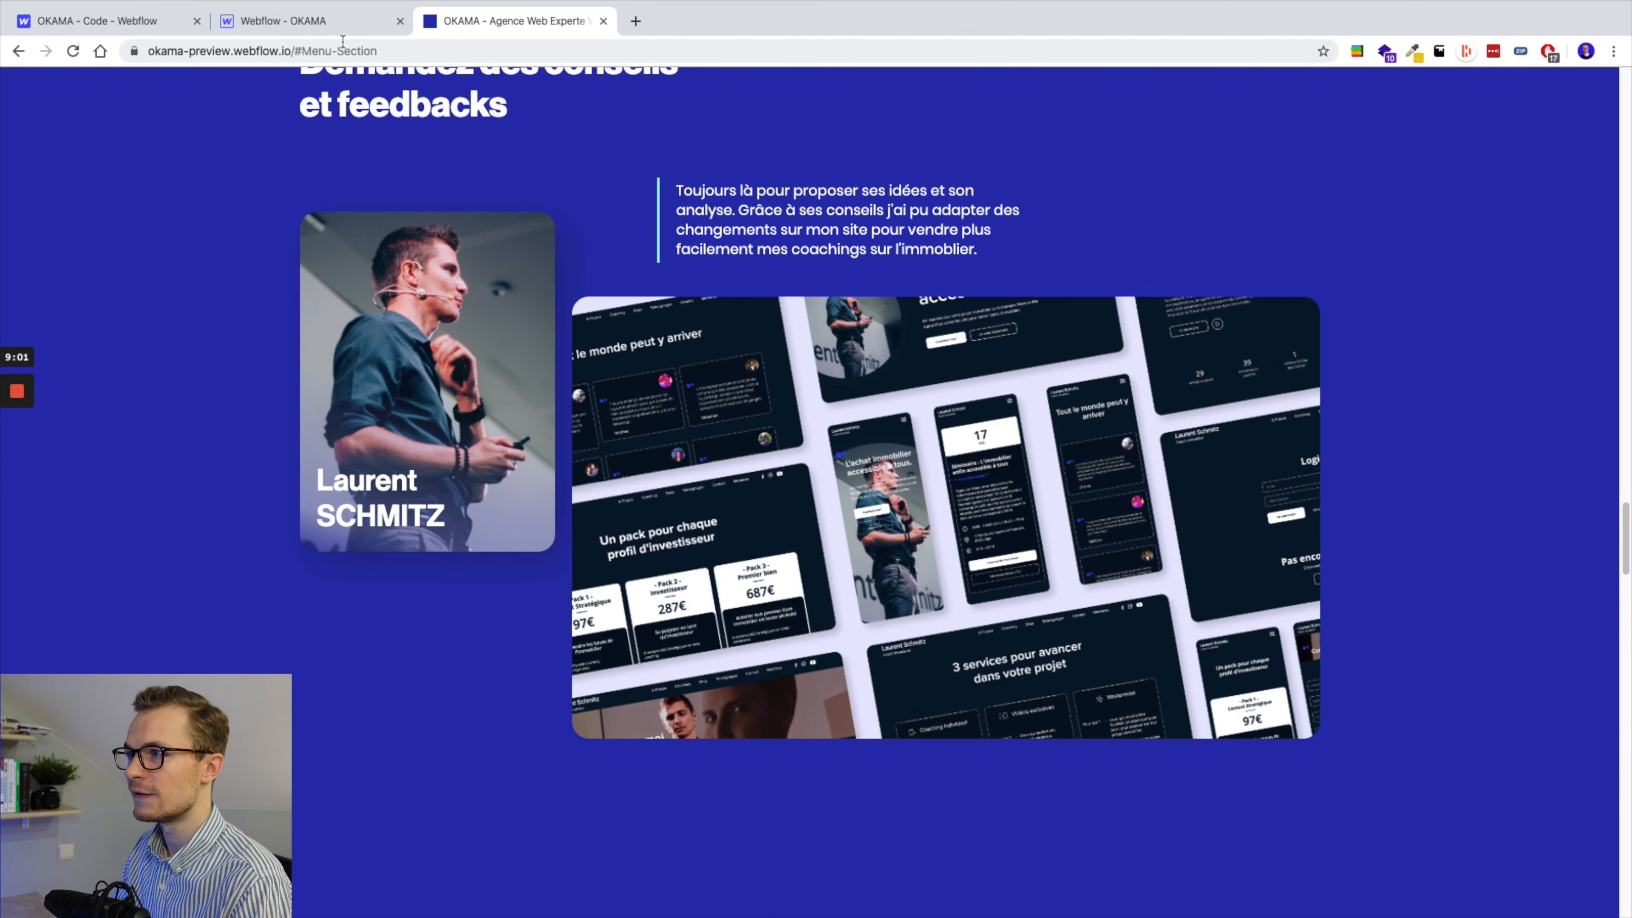
Step: In the Webflow Designer, open the testi maquette block's background image settings to examine its size and position
left_click(321, 21)
scroll(900, 514, "down", 5)
scroll(906, 525, "down", 10)
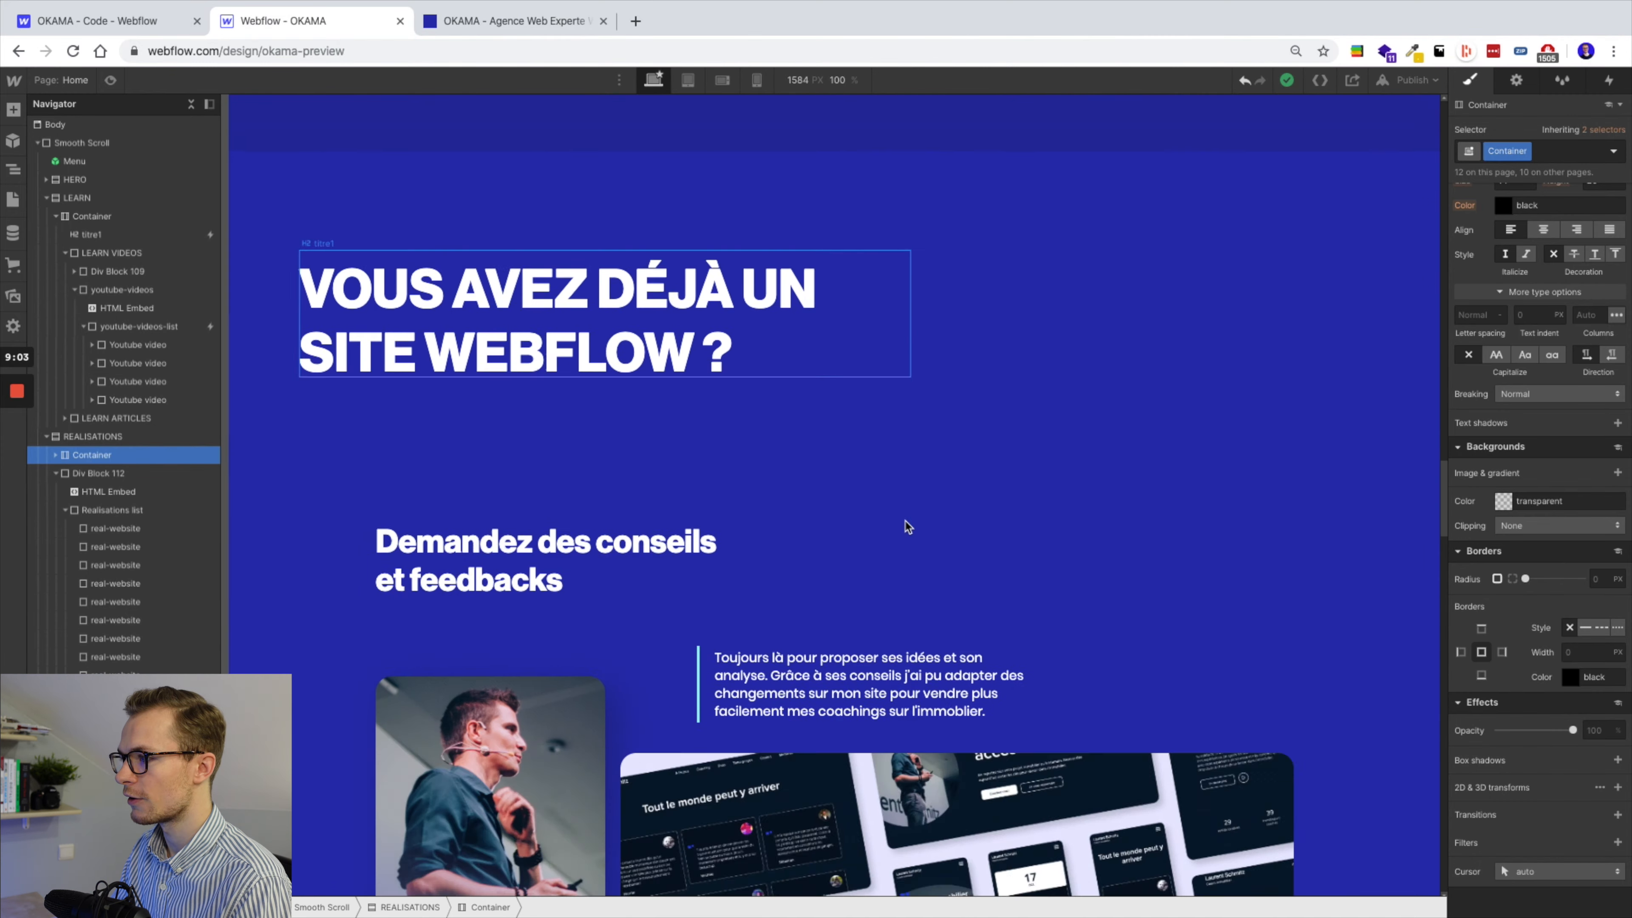
left_click(906, 525)
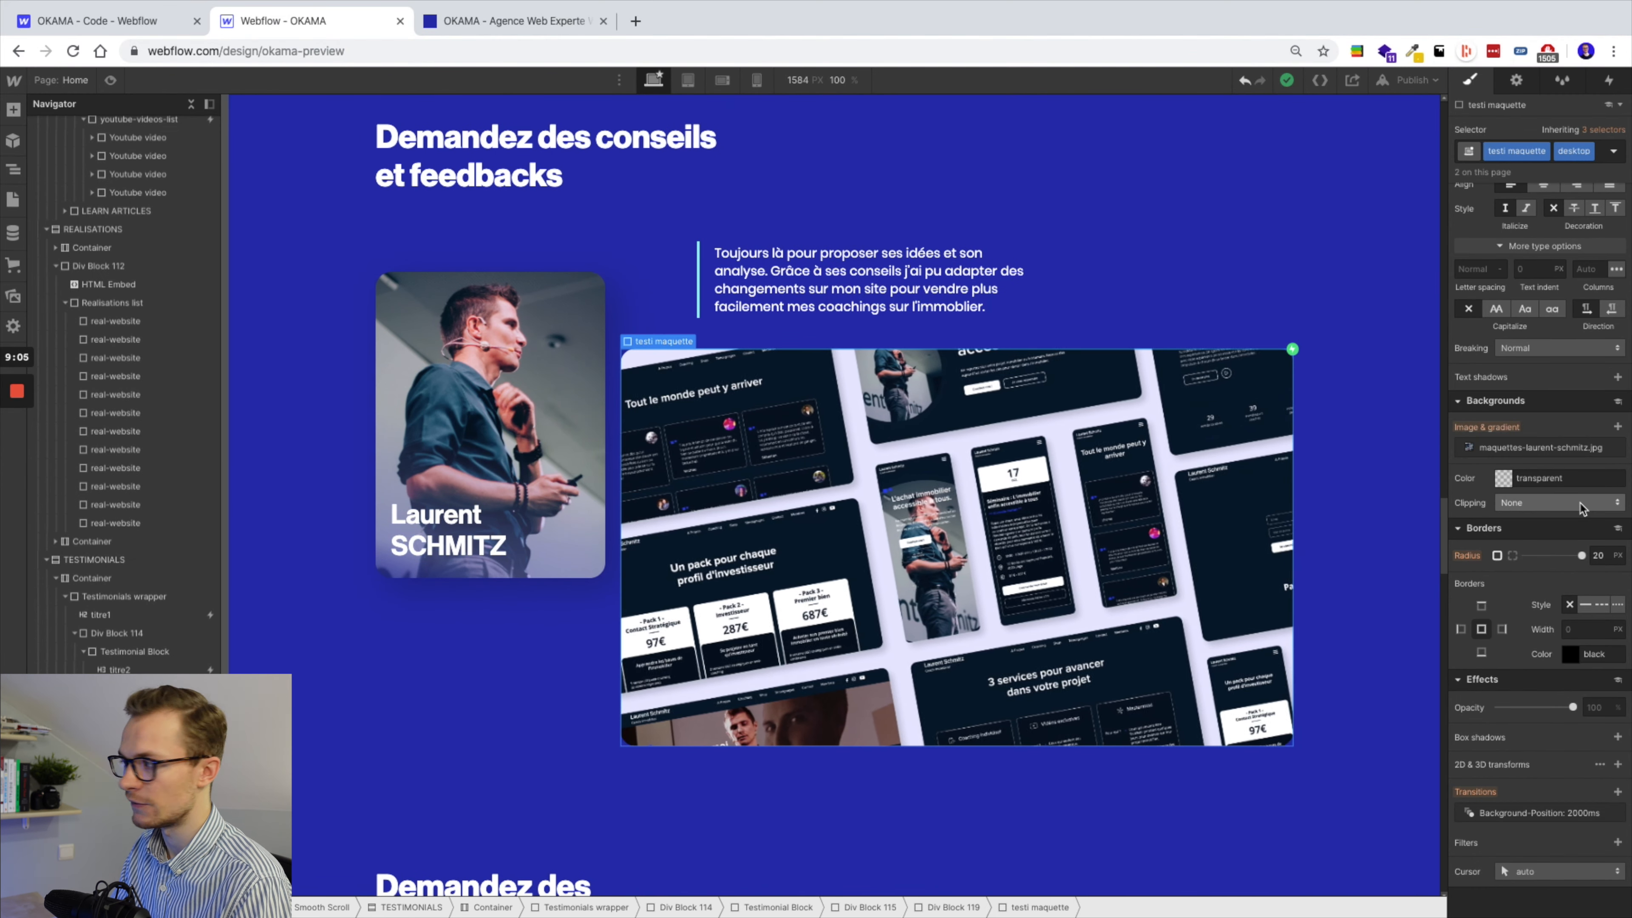
left_click(1509, 448)
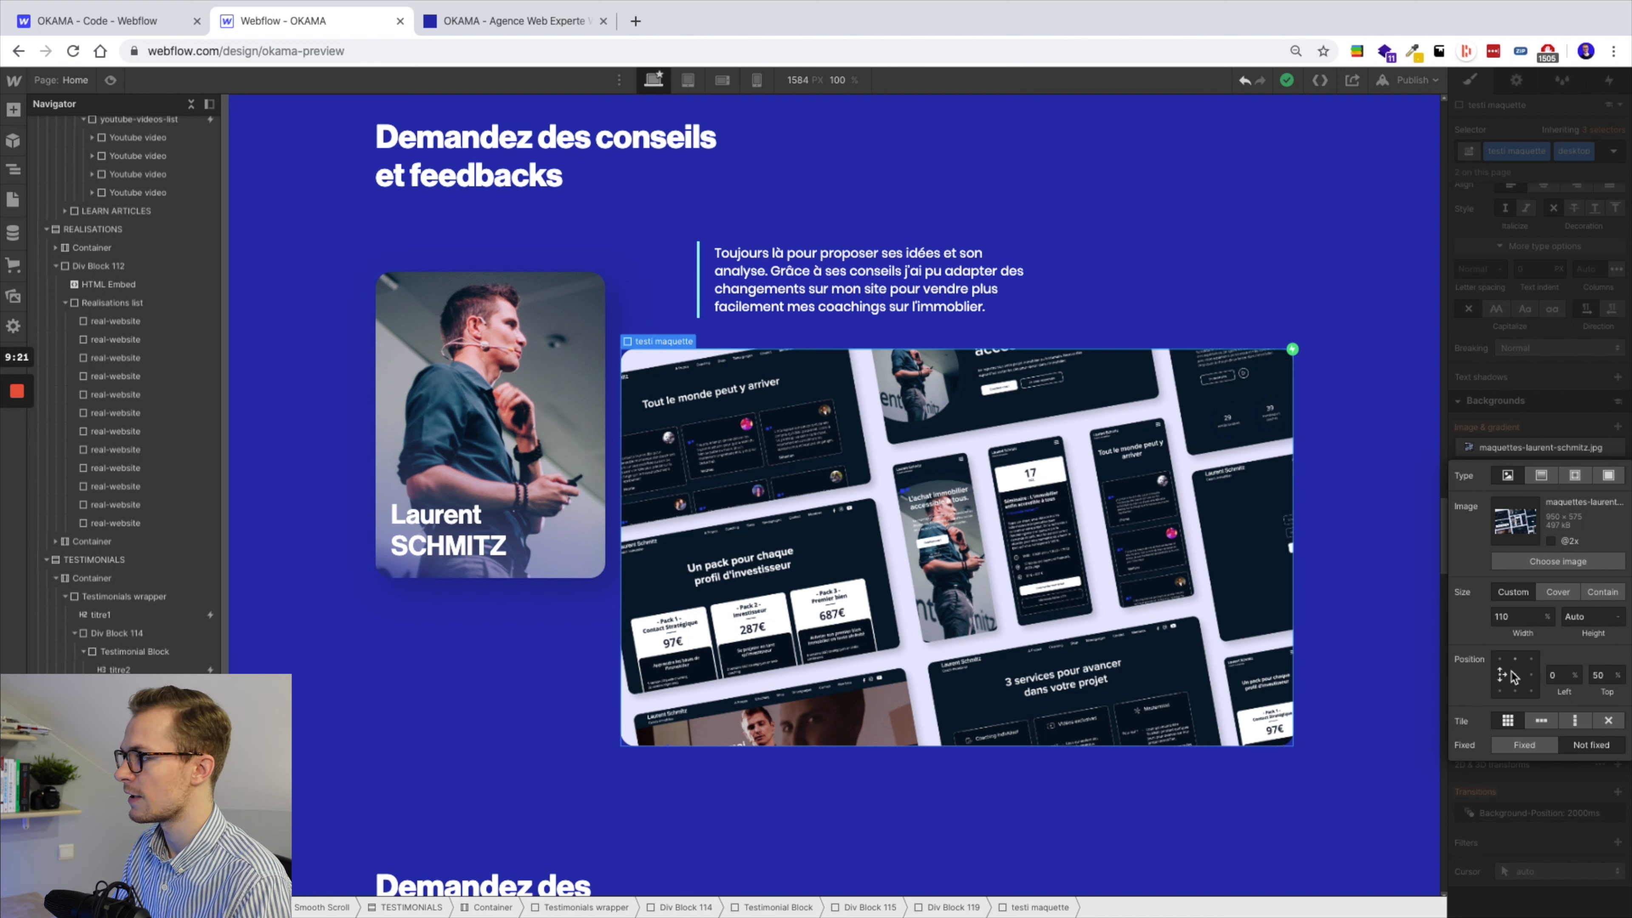
Step: Remove the desktop combo class from testi maquette and examine the background image position in its Hover state
left_click(1611, 157)
left_click(1614, 153)
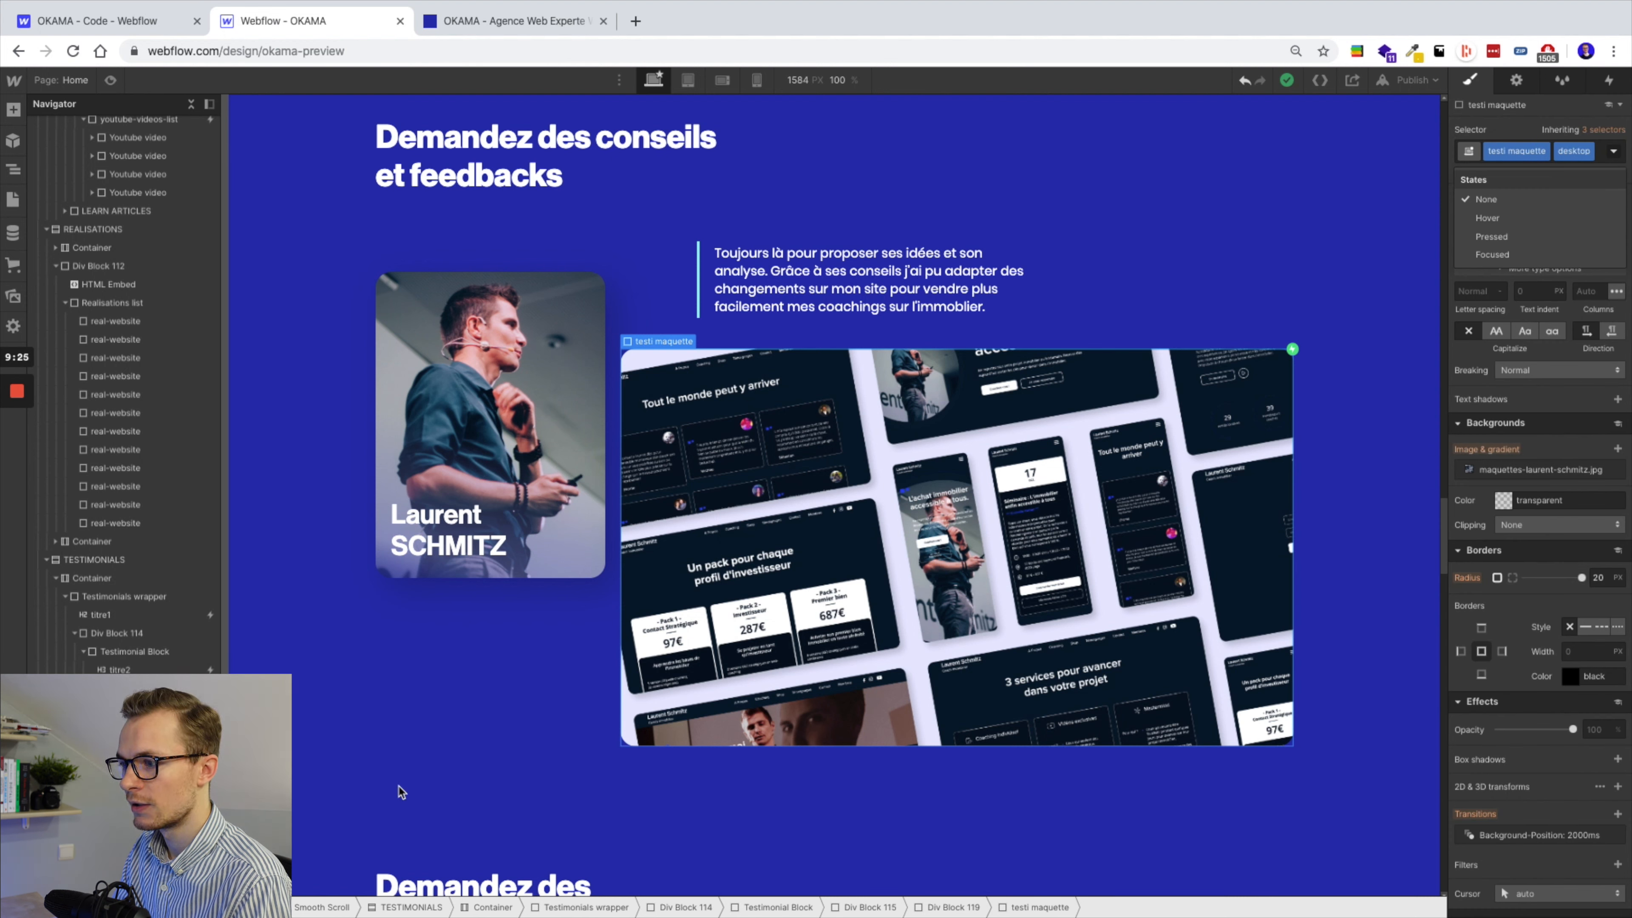
left_click(1602, 158)
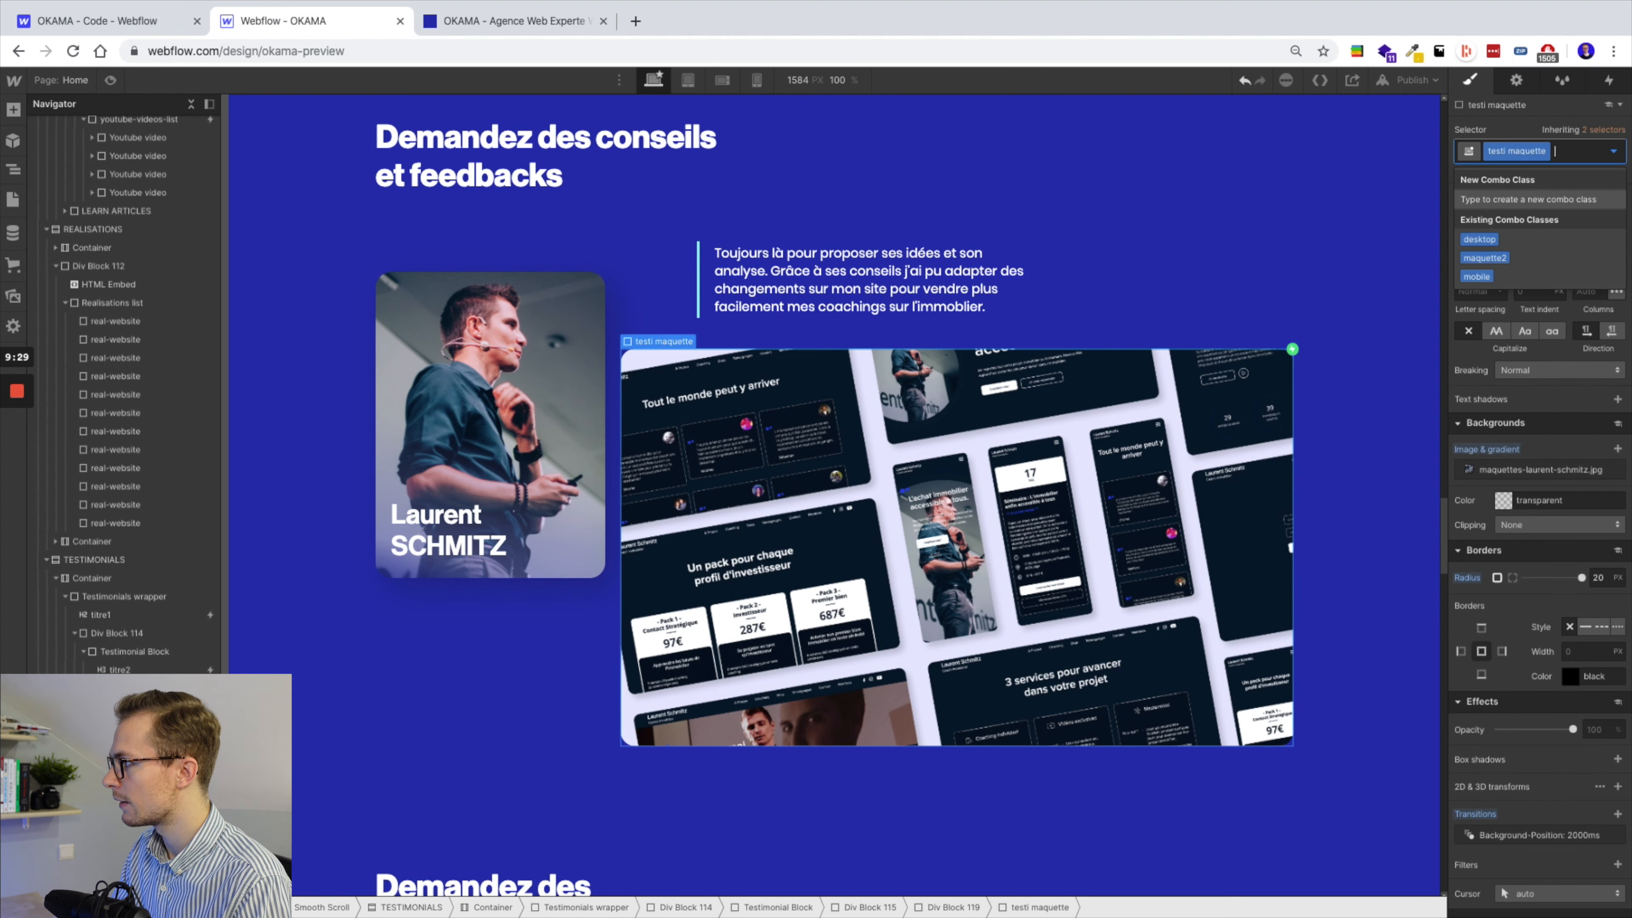
left_click(1531, 448)
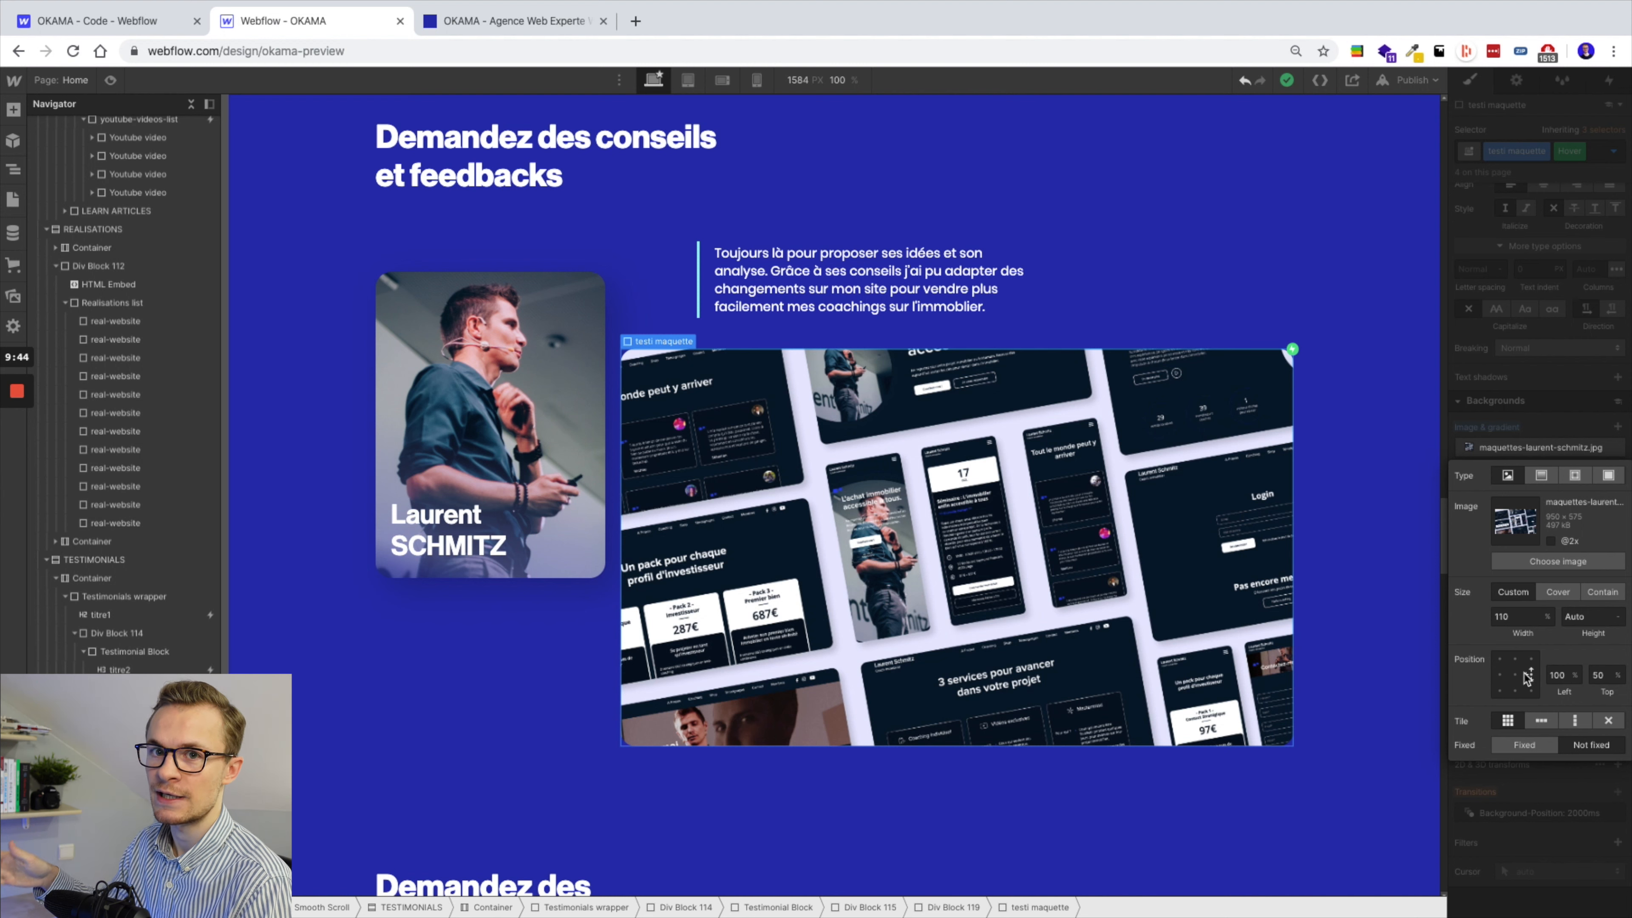
left_click(1527, 404)
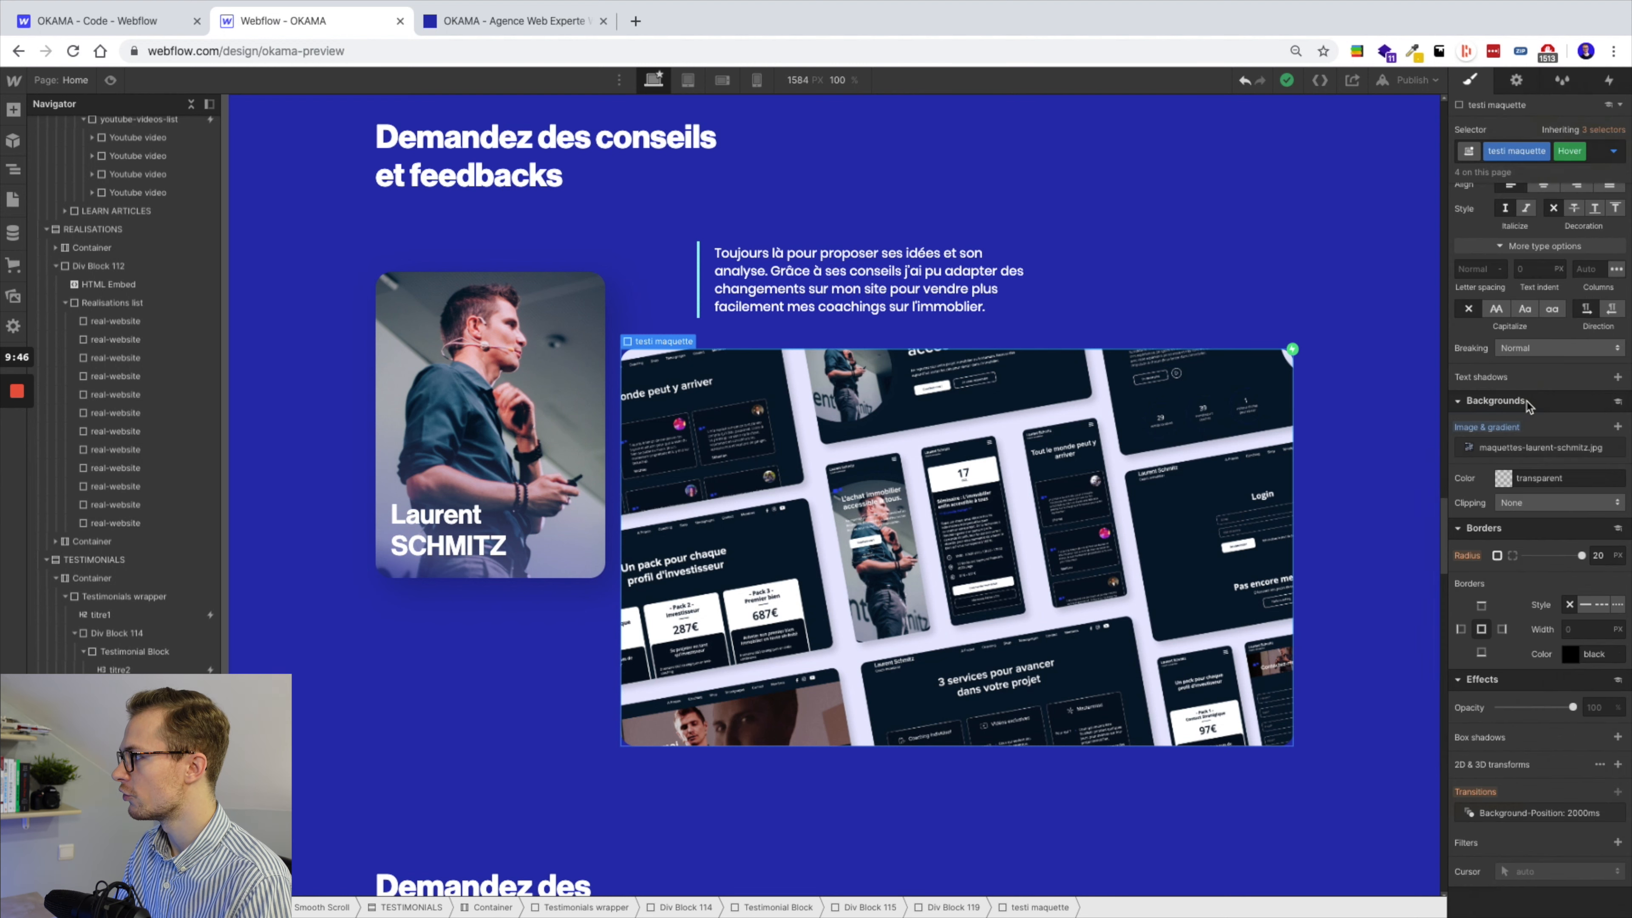
Step: Return testi maquette to its None state and reapply the existing desktop combo class
left_click(1613, 151)
left_click(1555, 199)
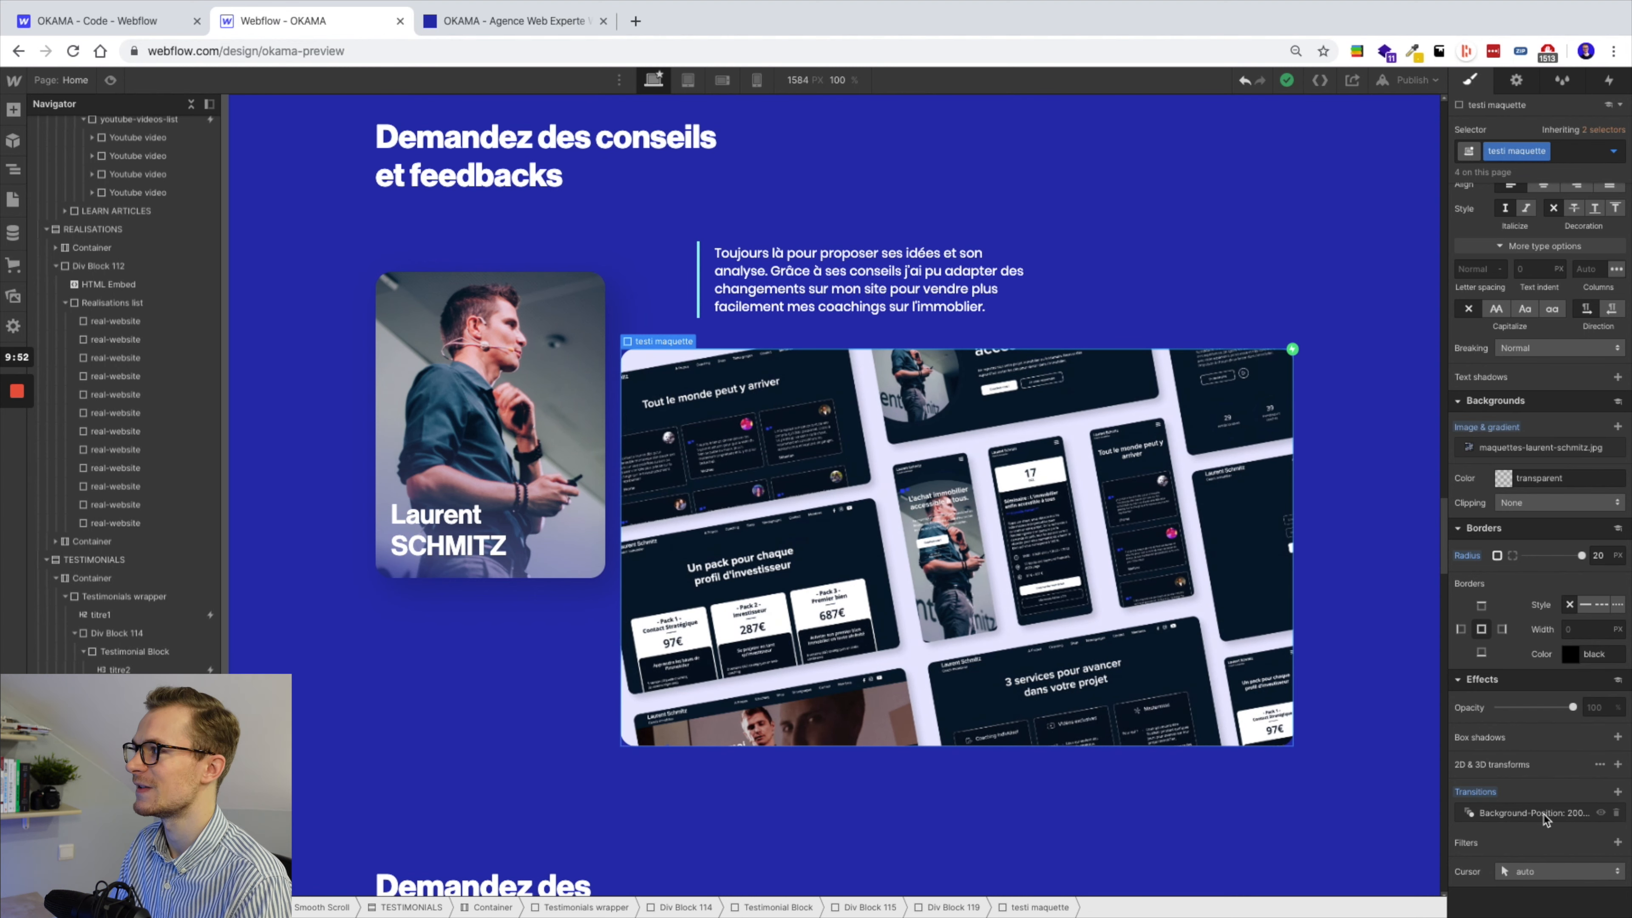
left_click(1584, 150)
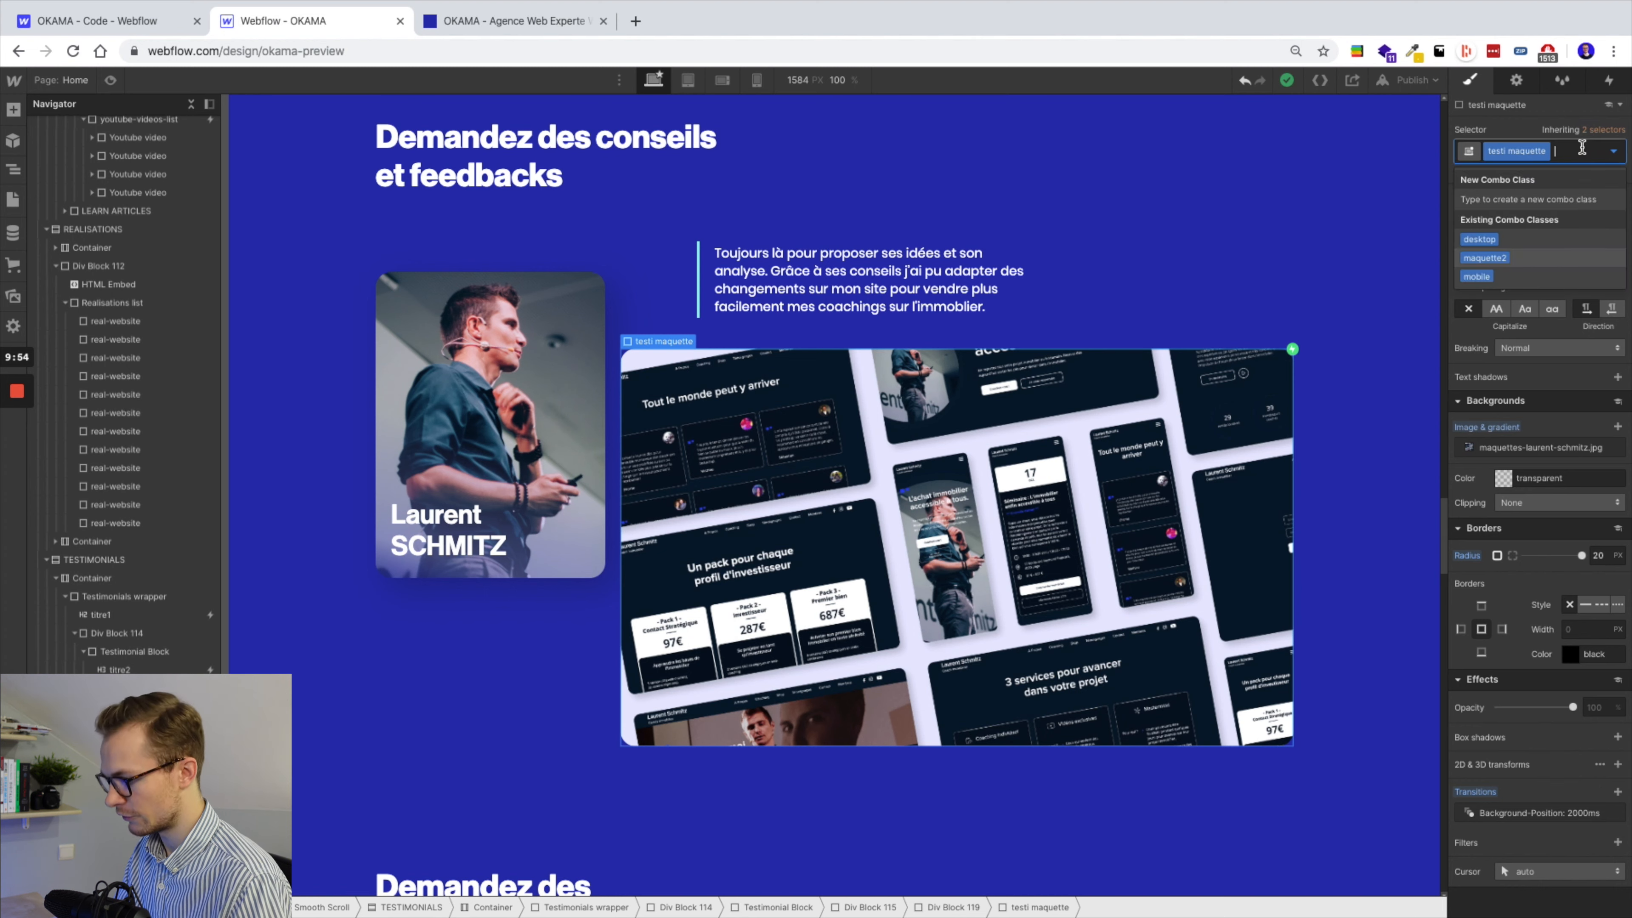
type("des")
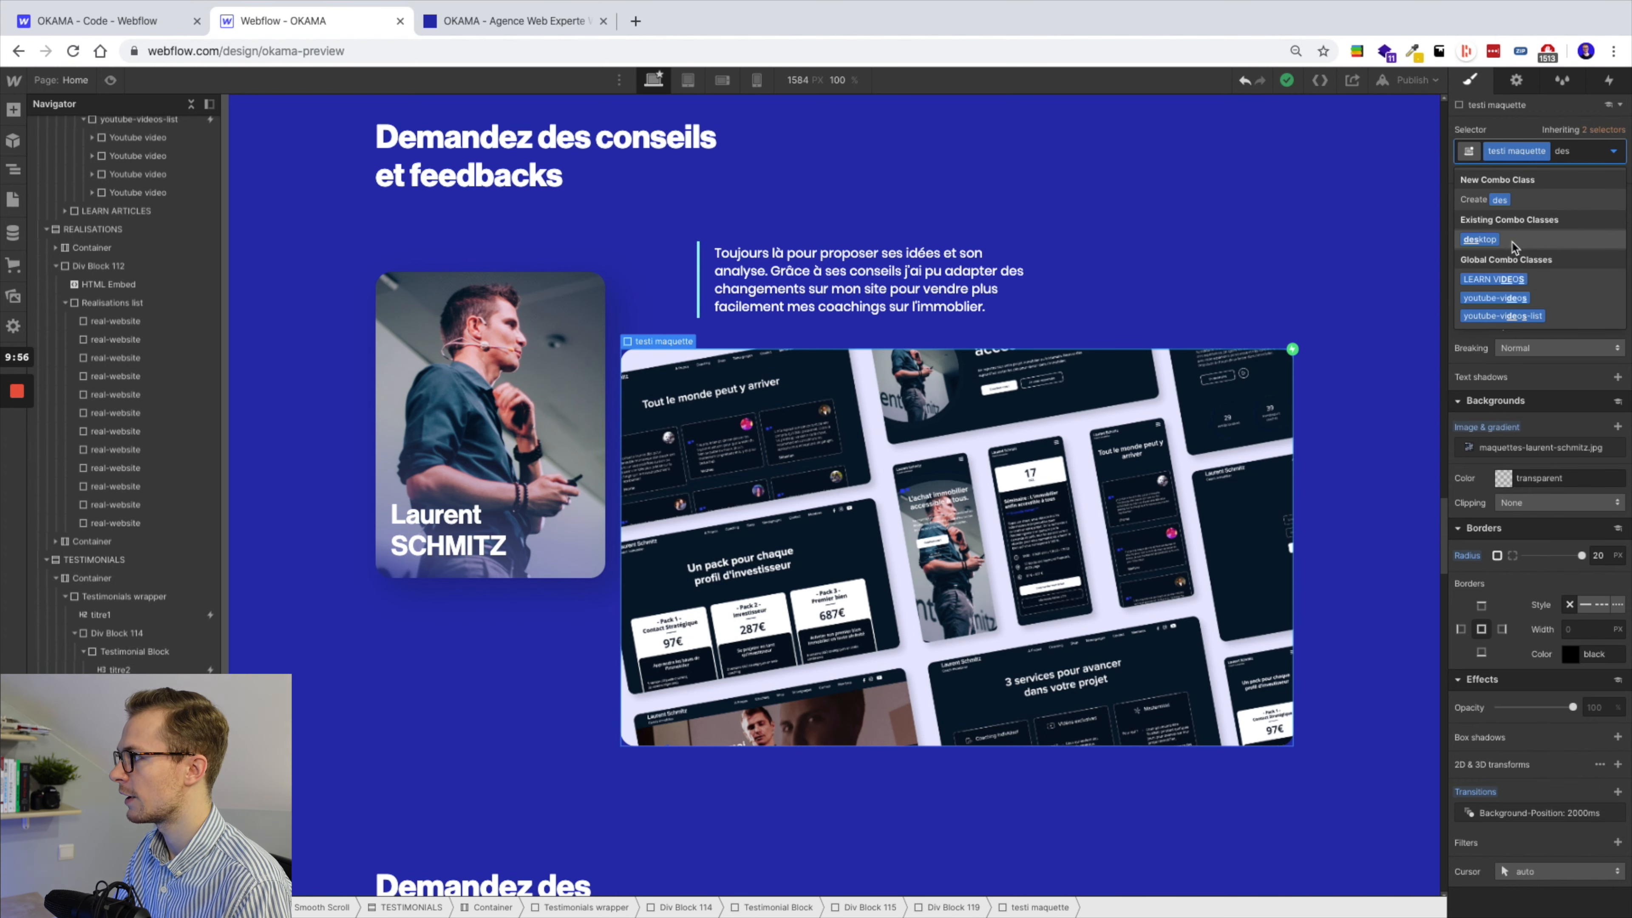
left_click(1542, 240)
Step: On the published site, review the second testimonial and the founder profile, continuing to the animated "Rejoignez la communauté" section
scroll(365, 556, "down", 5)
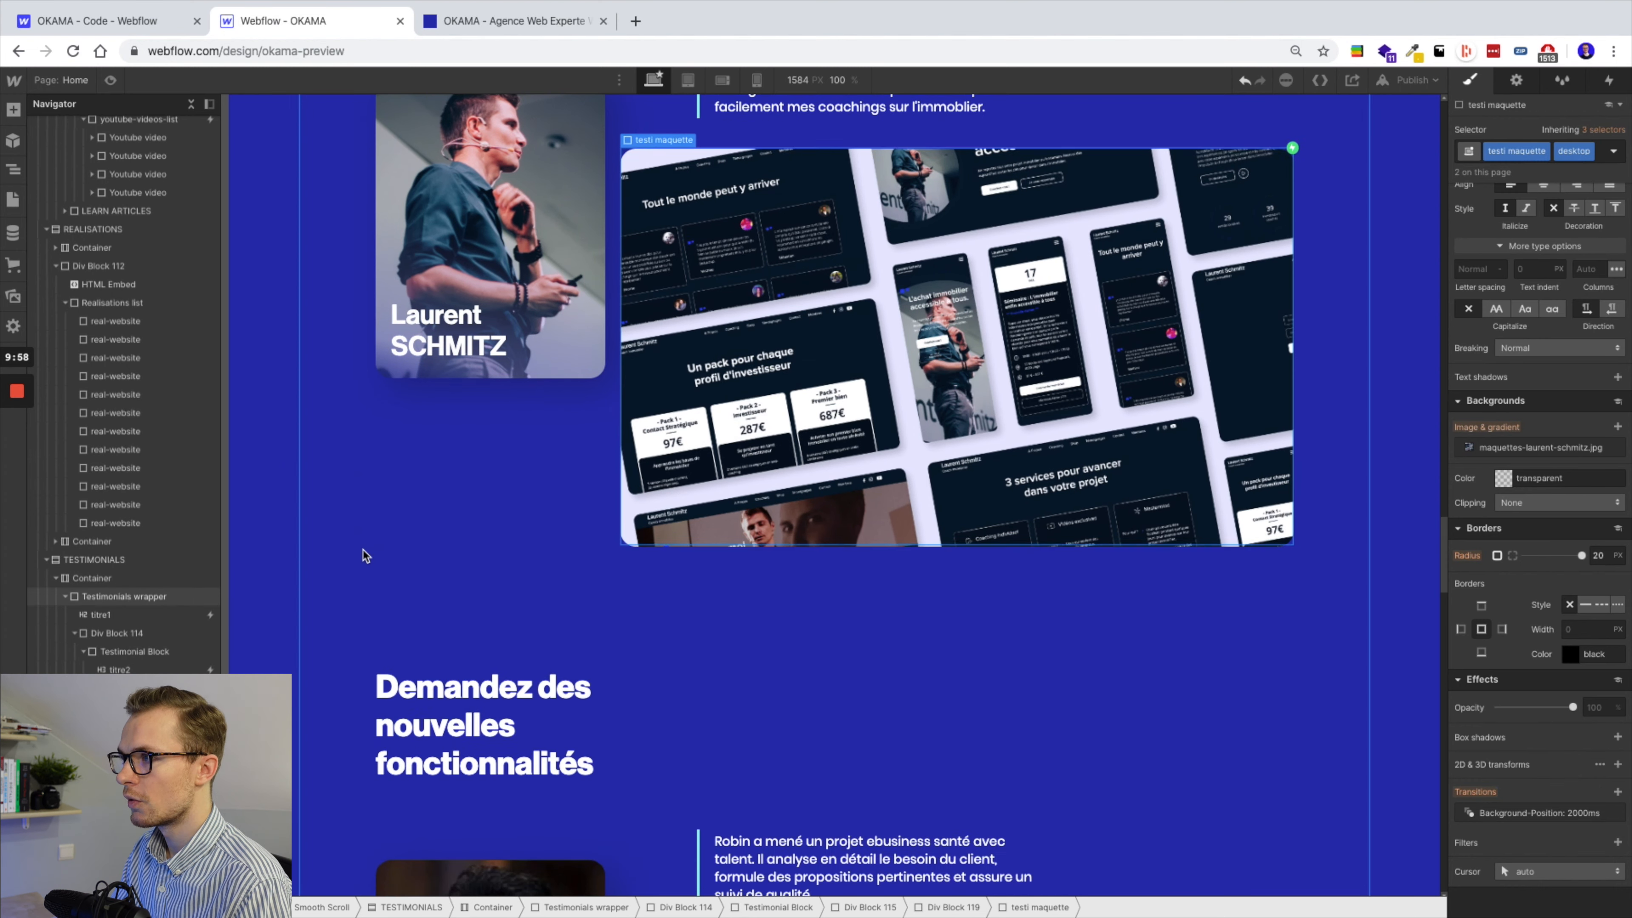
left_click(495, 21)
scroll(558, 495, "down", 15)
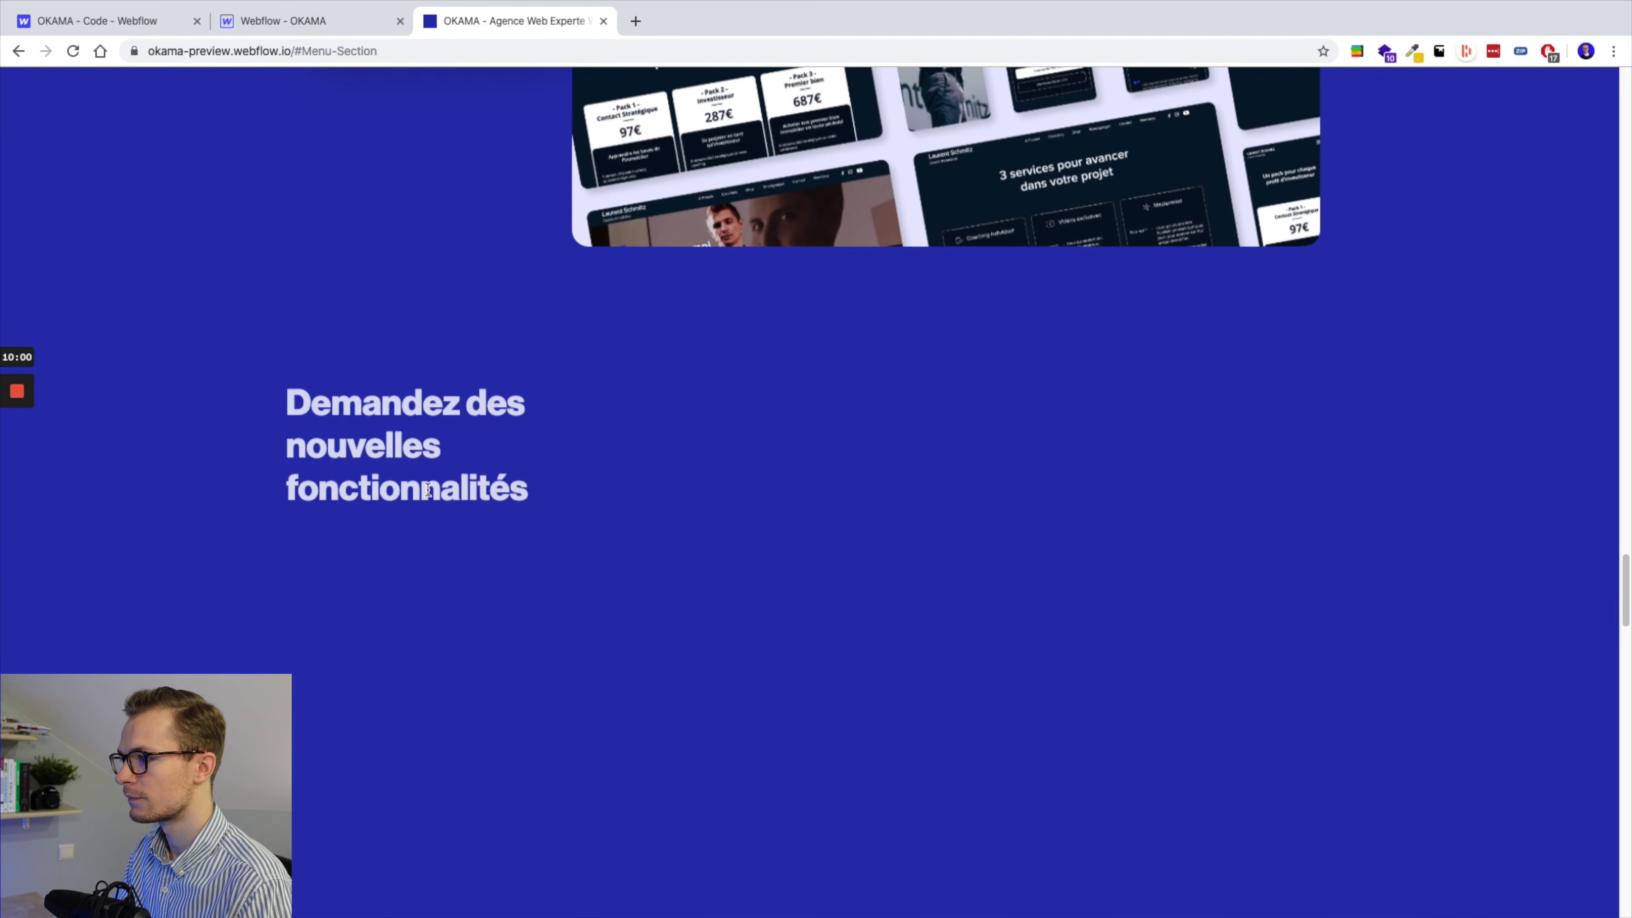
scroll(856, 382, "up", 3)
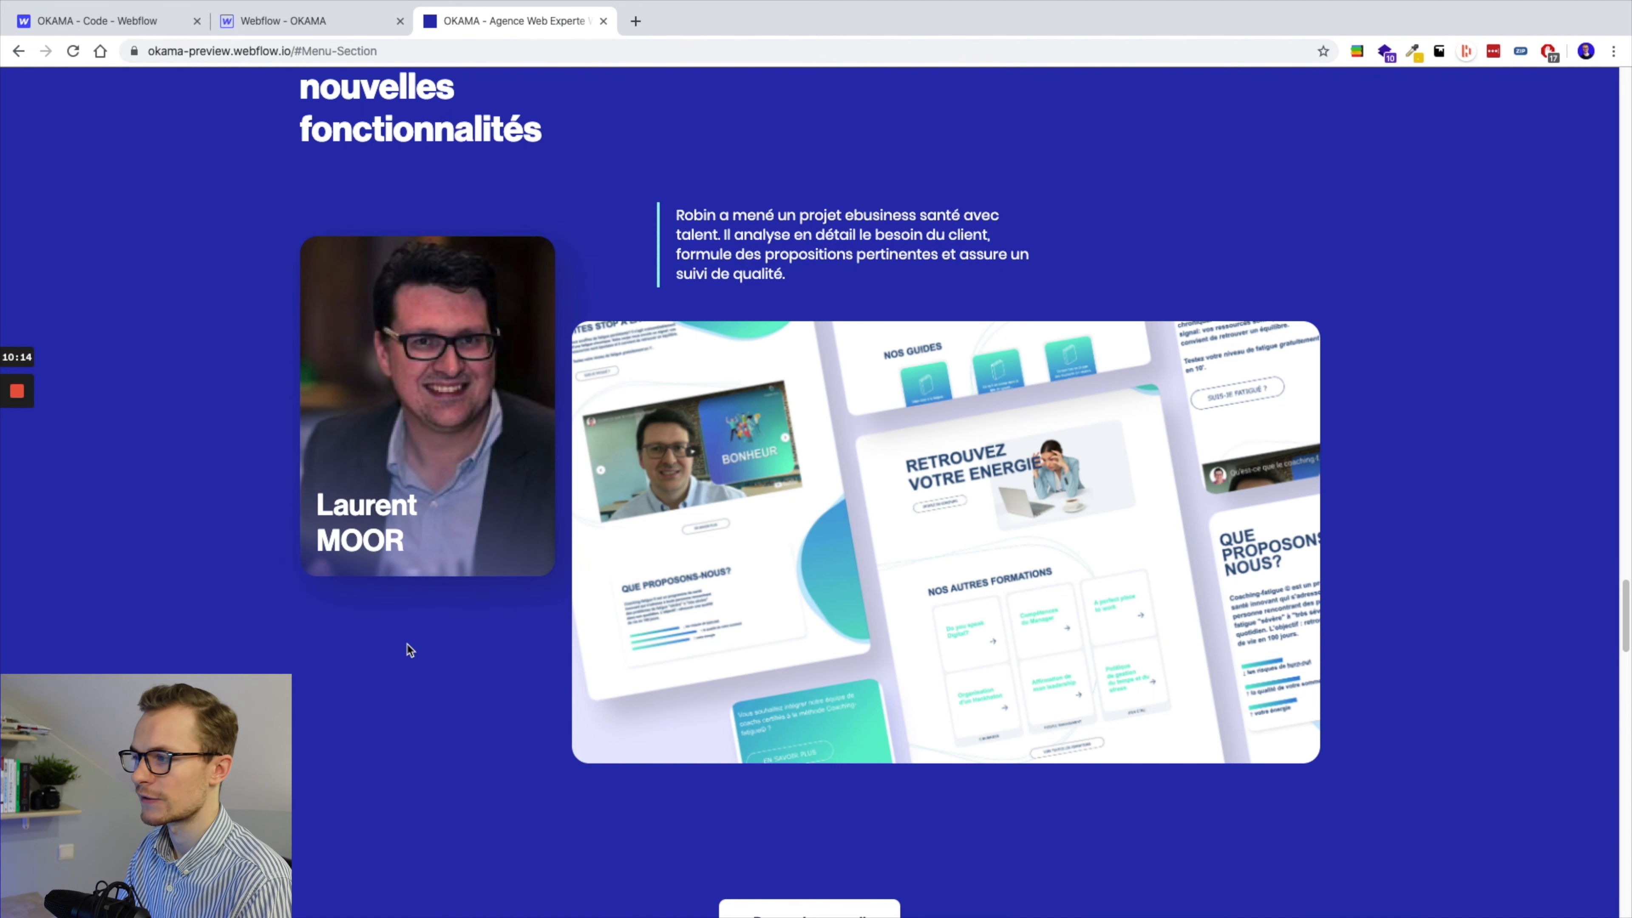
scroll(459, 717, "down", 10)
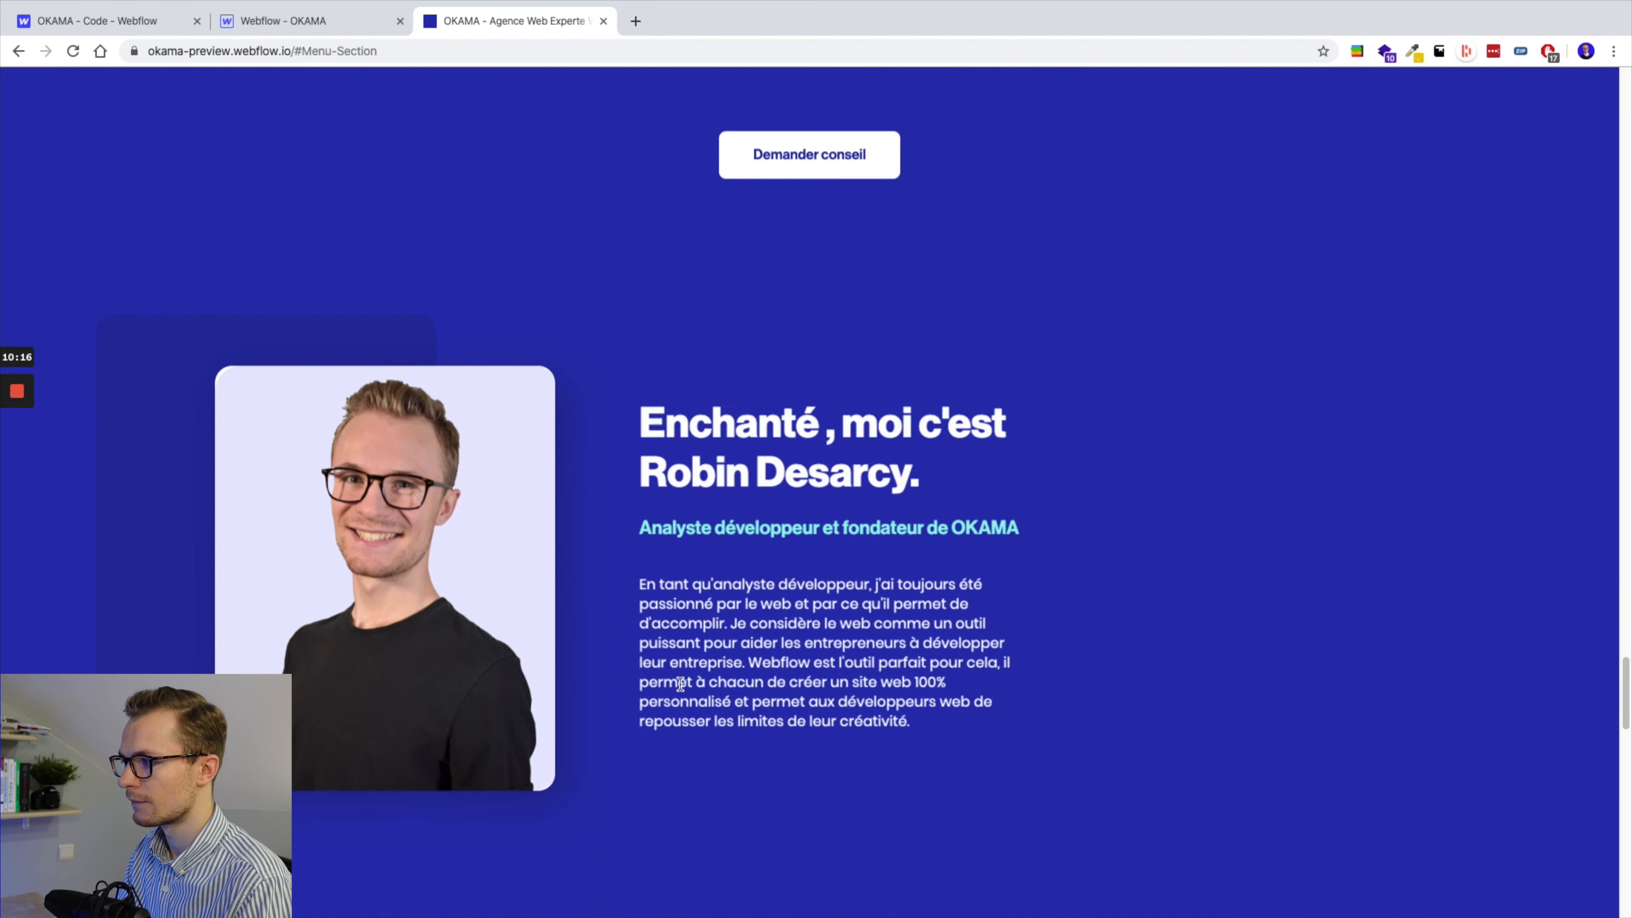
scroll(680, 683, "down", 10)
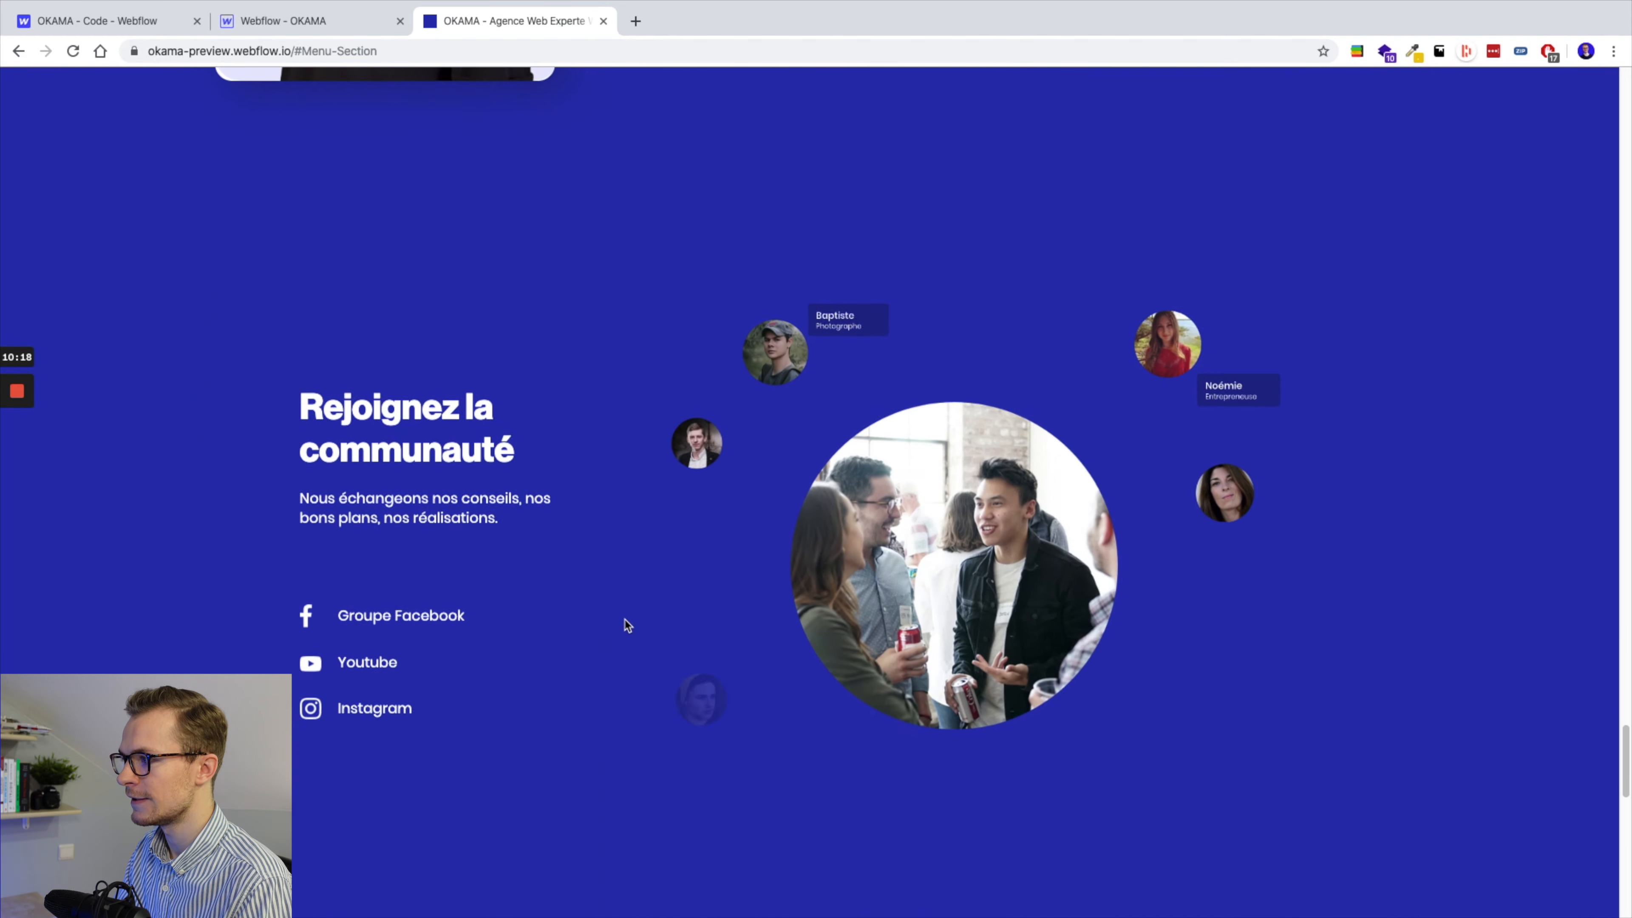
scroll(628, 625, "down", 3)
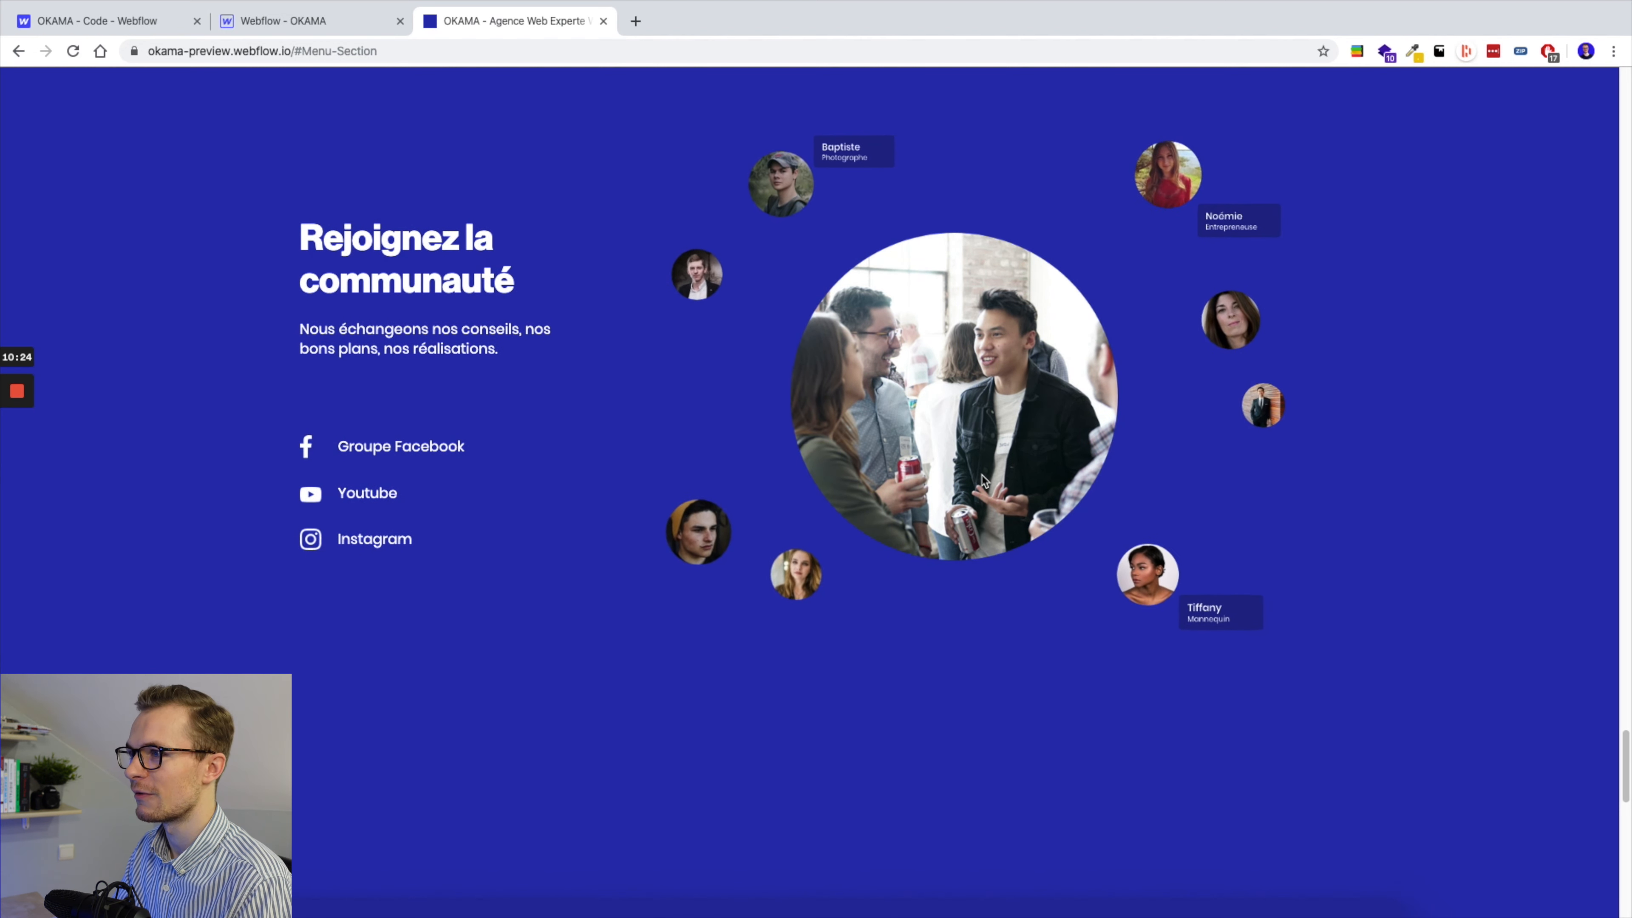
scroll(462, 277, "up", 2)
Step: In the Webflow Designer, select Div Block 125, which holds the community photo and portraits, to review how it is built
left_click(293, 21)
scroll(611, 583, "down", 10)
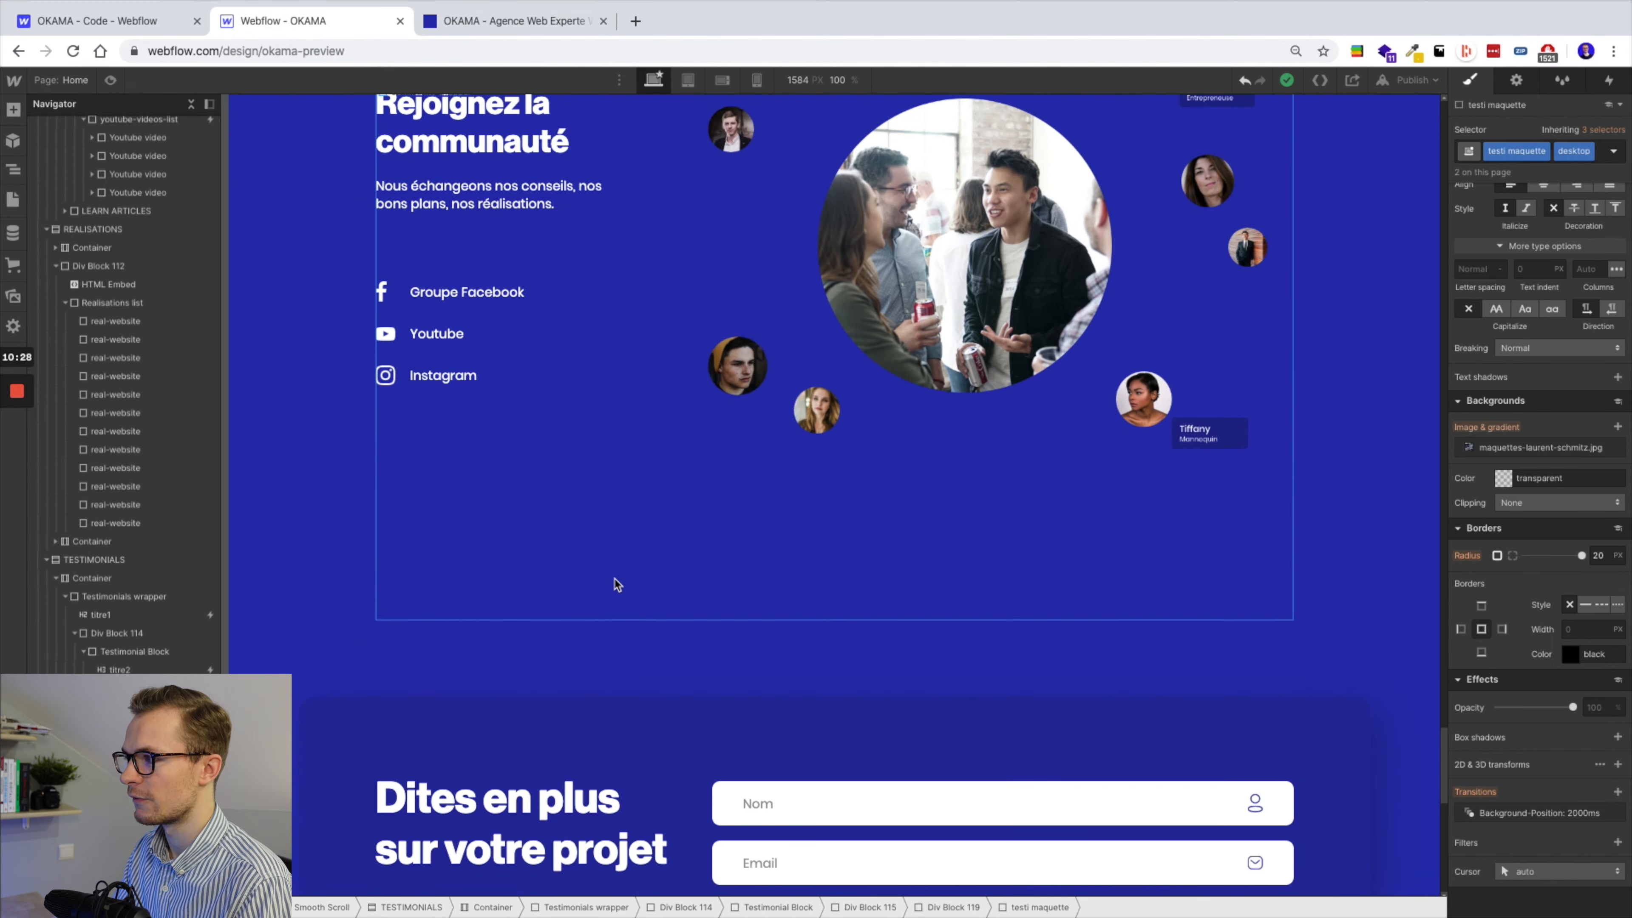
scroll(615, 580, "up", 3)
left_click(900, 482)
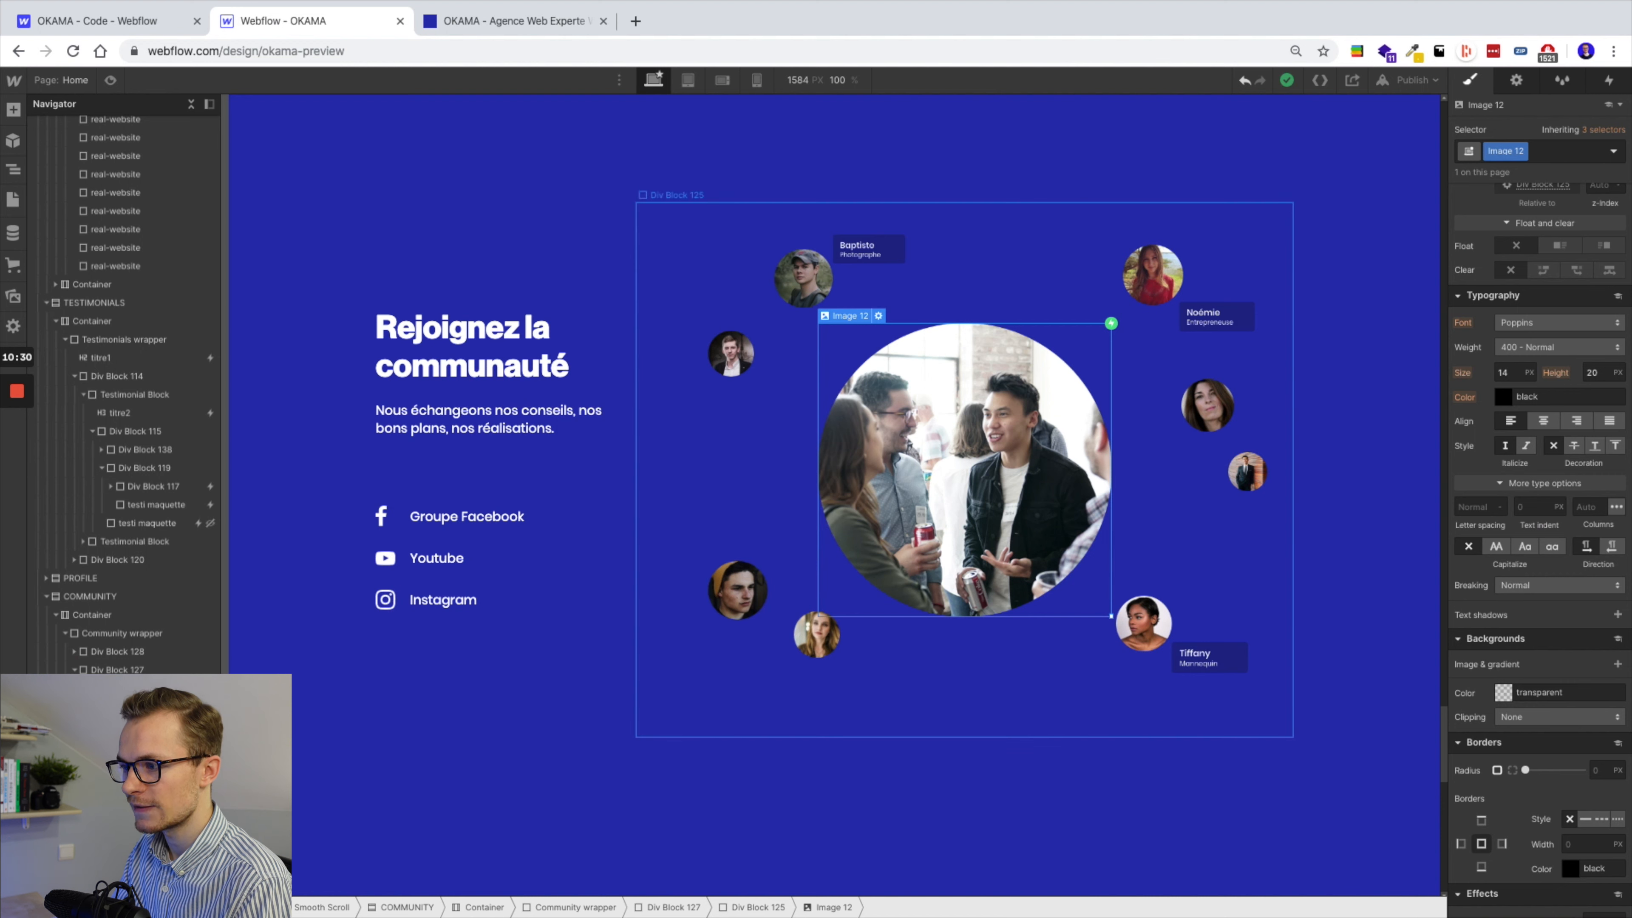
left_click(758, 470)
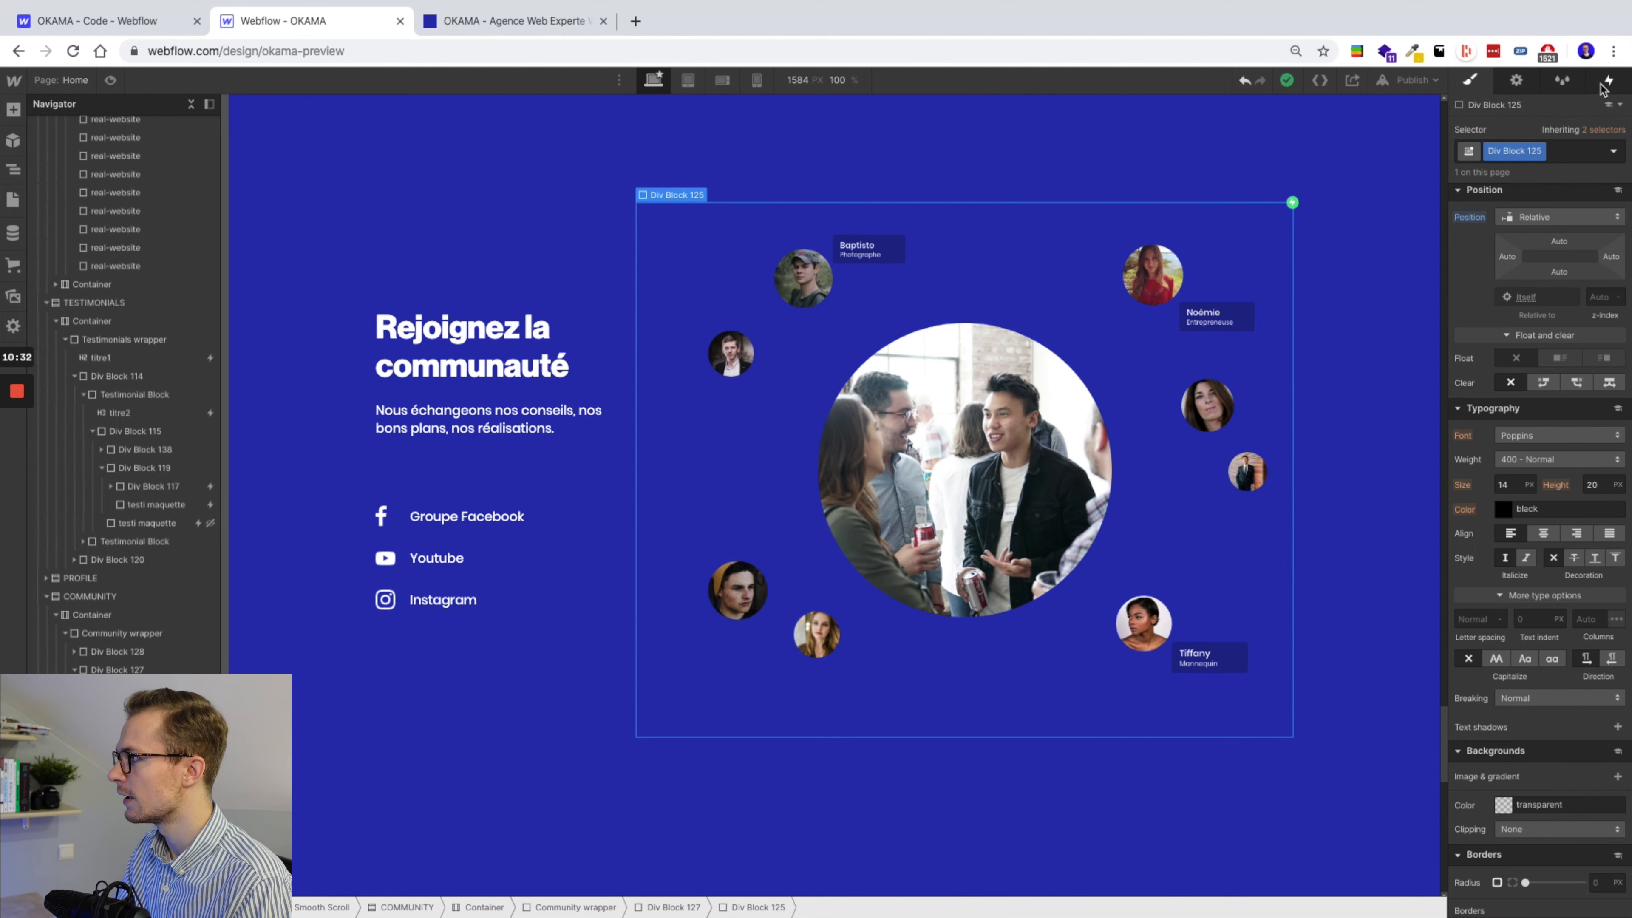